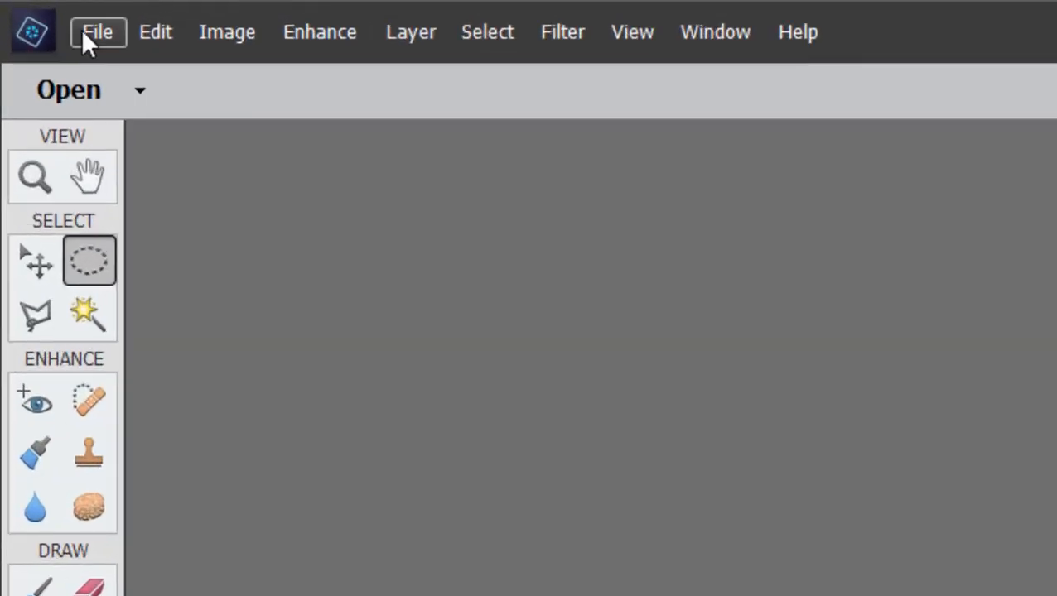
- Open all the BMP frames from FistBumpSequence00.bmp through FistBumpSequence78.bmp in the Image Sequence folder
left_click(83, 32)
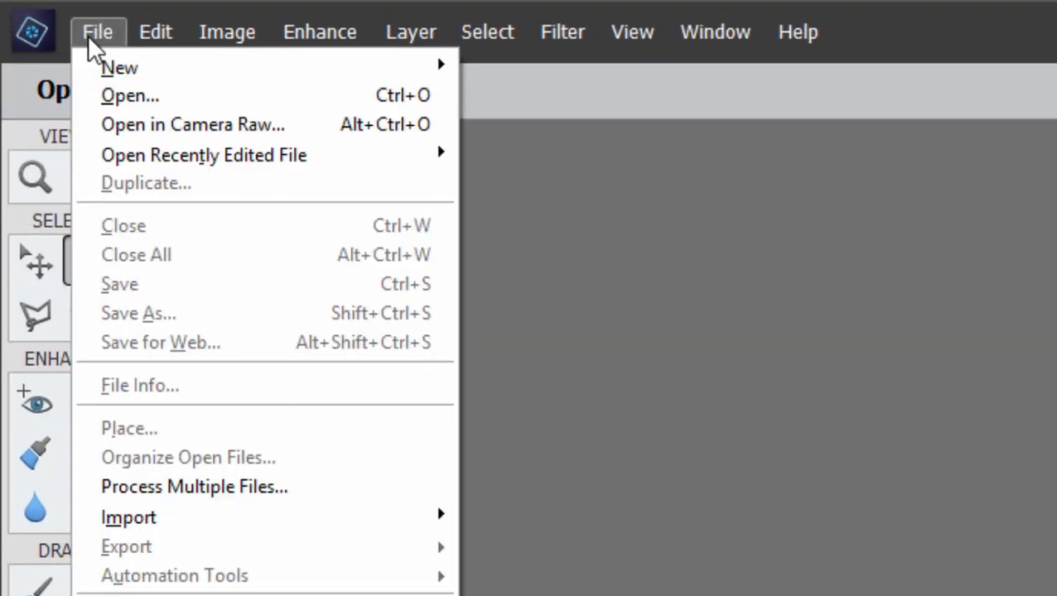
left_click(97, 99)
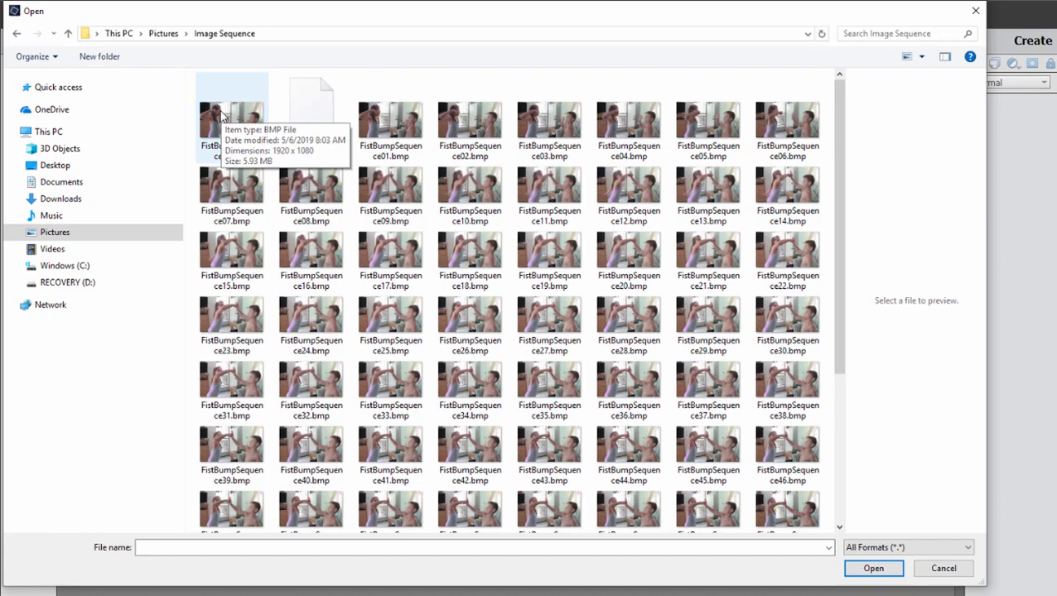
left_click(222, 116)
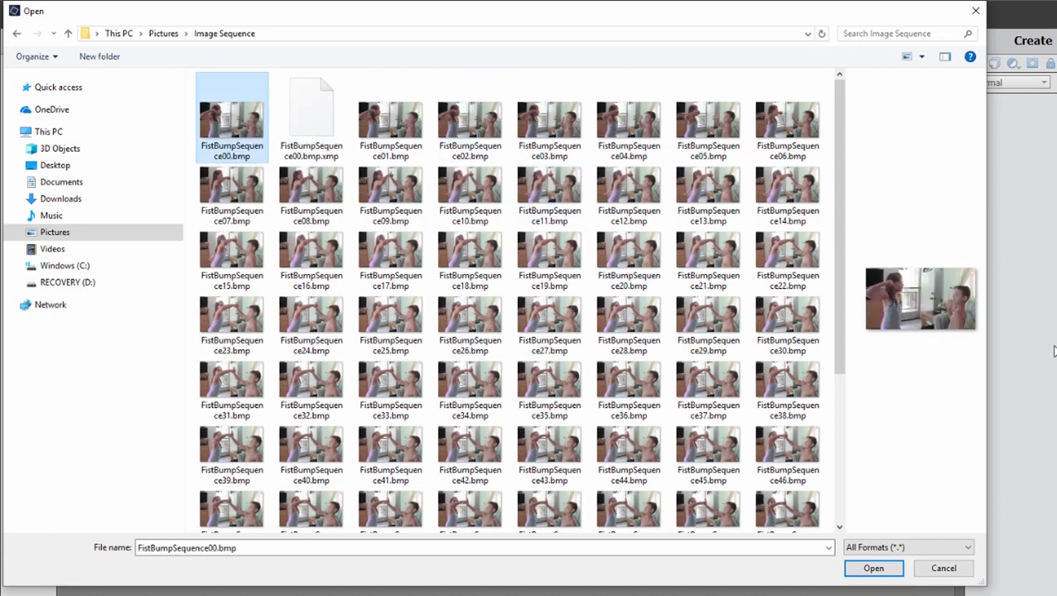
left_click_drag(833, 238, 837, 363)
left_click(786, 490, "shift")
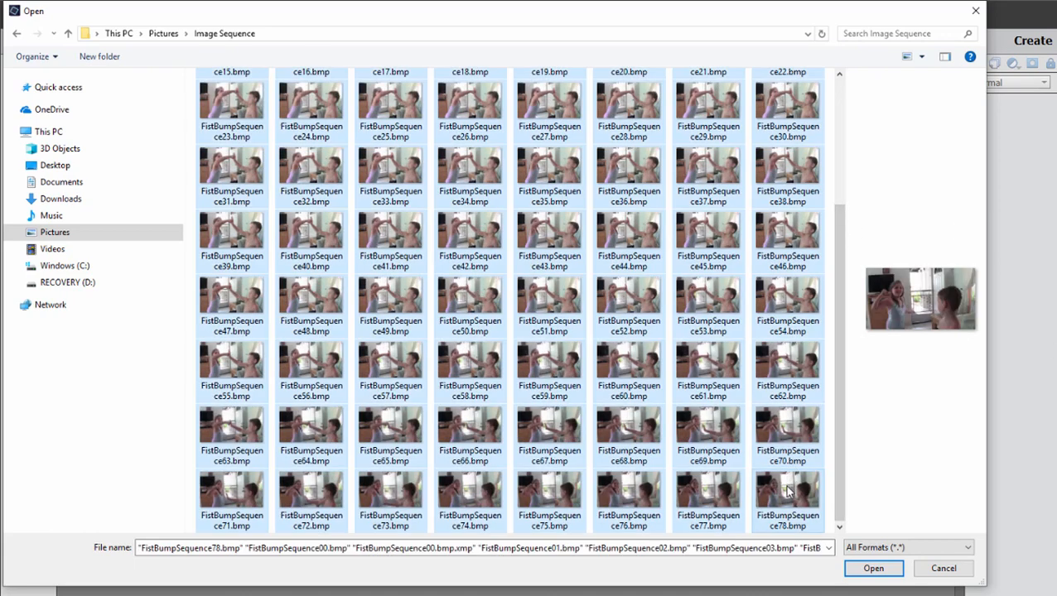
left_click(870, 568)
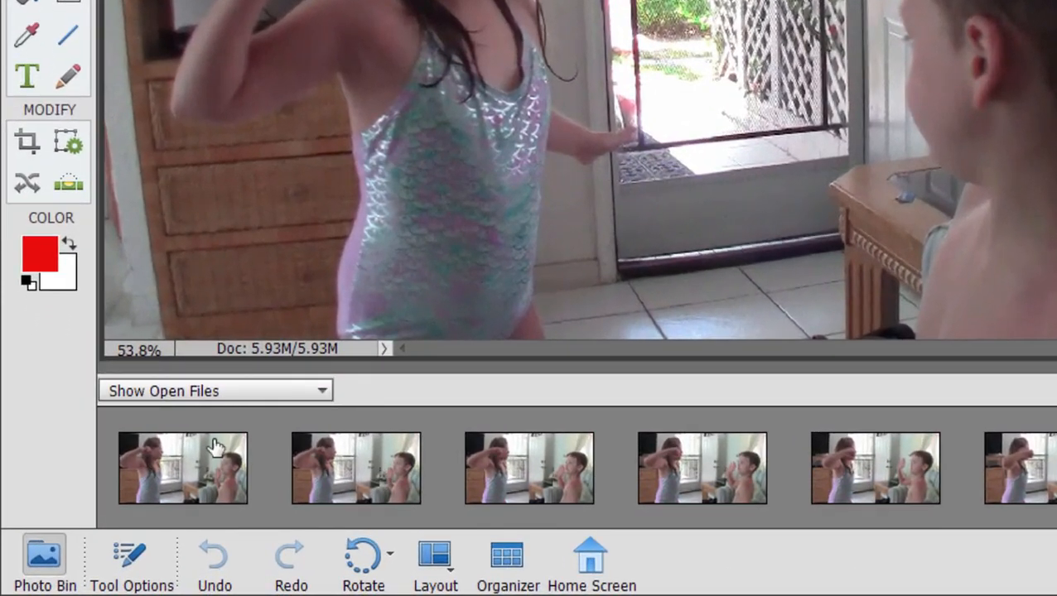
- Check the marquee tool's options, return to the open-file thumbnails, and view frames FistBumpSequence07.bmp and FistBumpSequence06.bmp
left_click(124, 579)
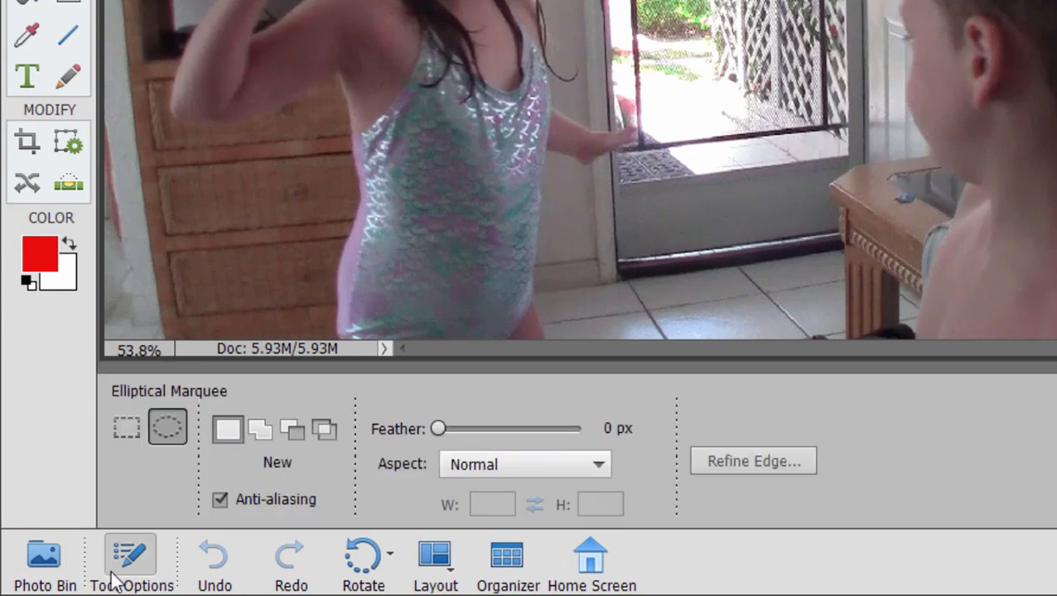
left_click(35, 563)
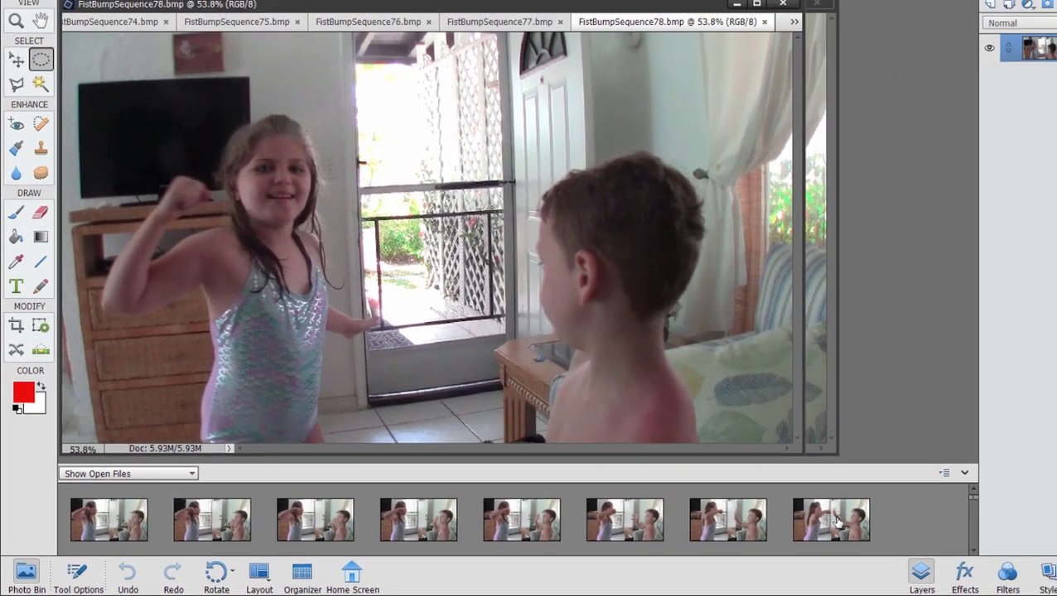
left_click(836, 521)
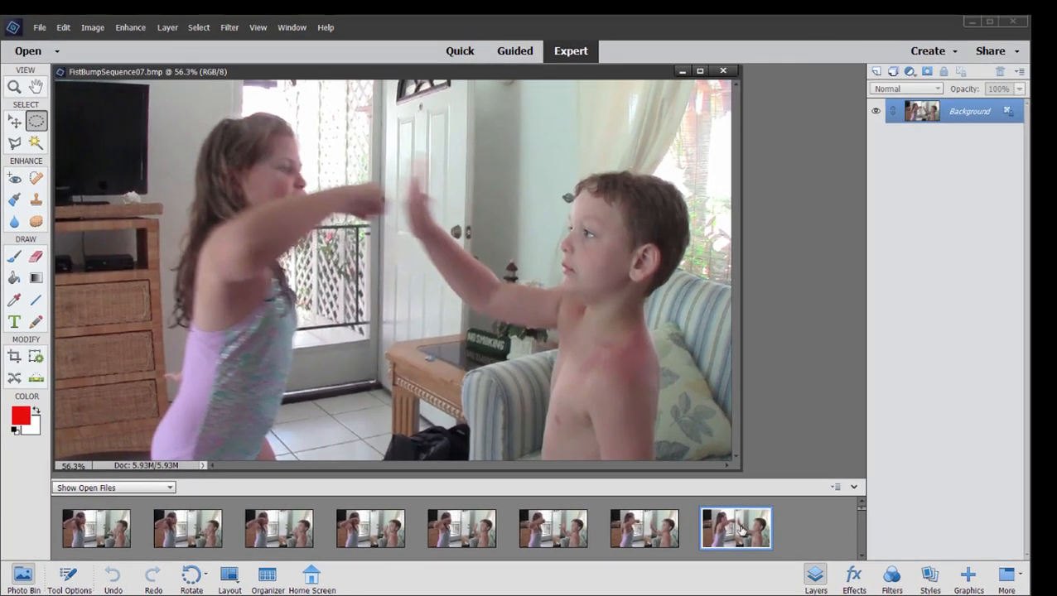
left_click(656, 528)
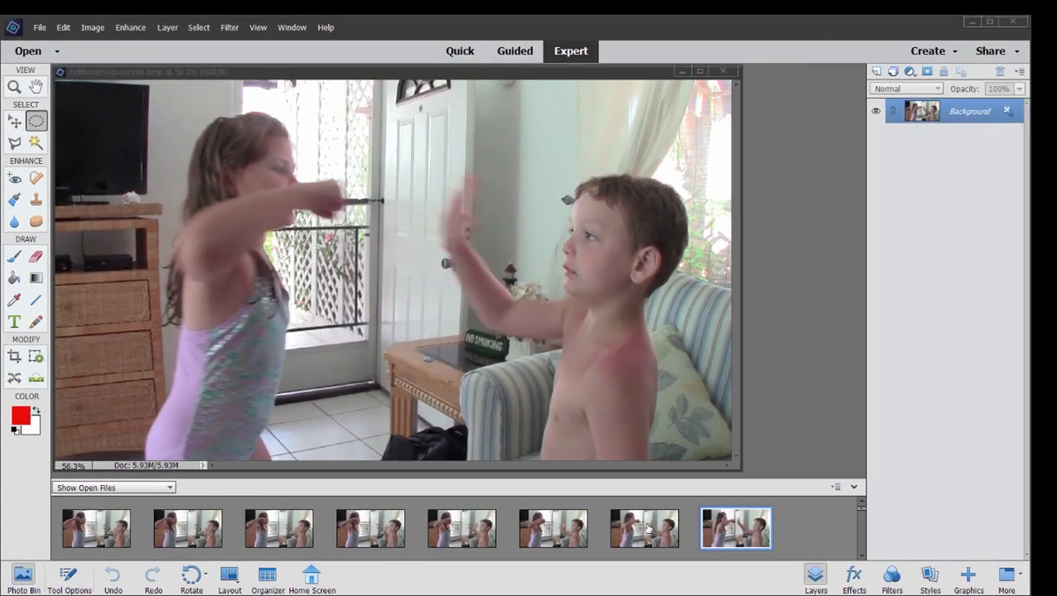
- Start the Lens Flare filter on FistBumpSequence05.bmp and place the flare's centre near the girl's fist
left_click(557, 530)
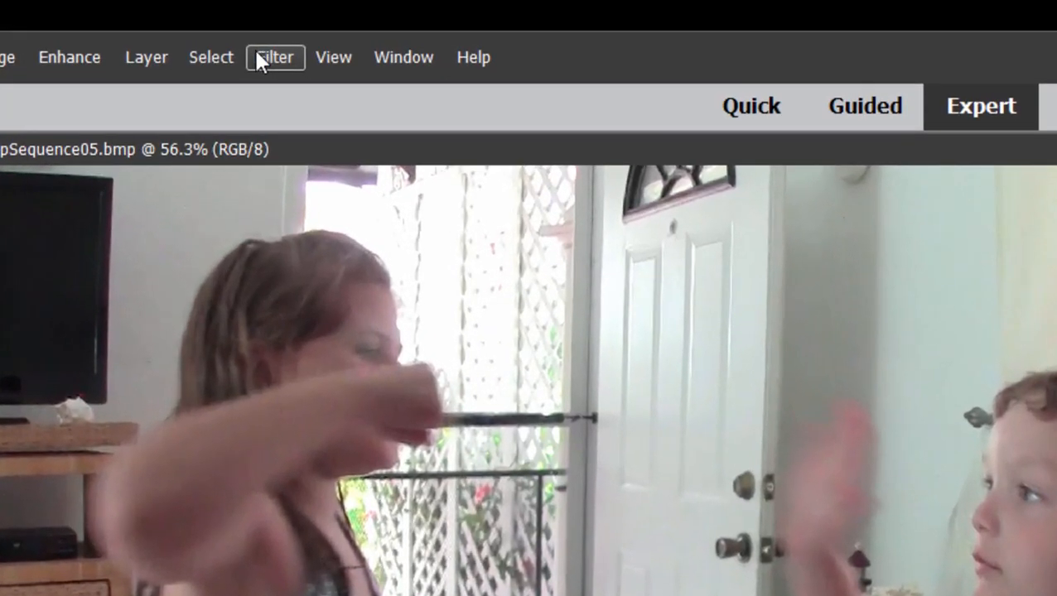
left_click(258, 57)
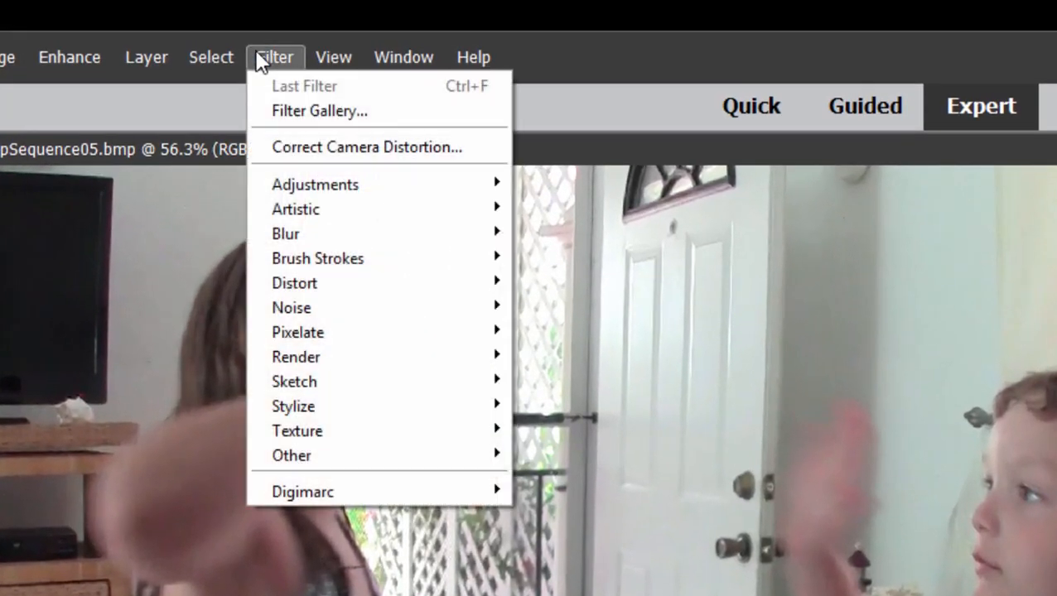
mouse_move(370, 361)
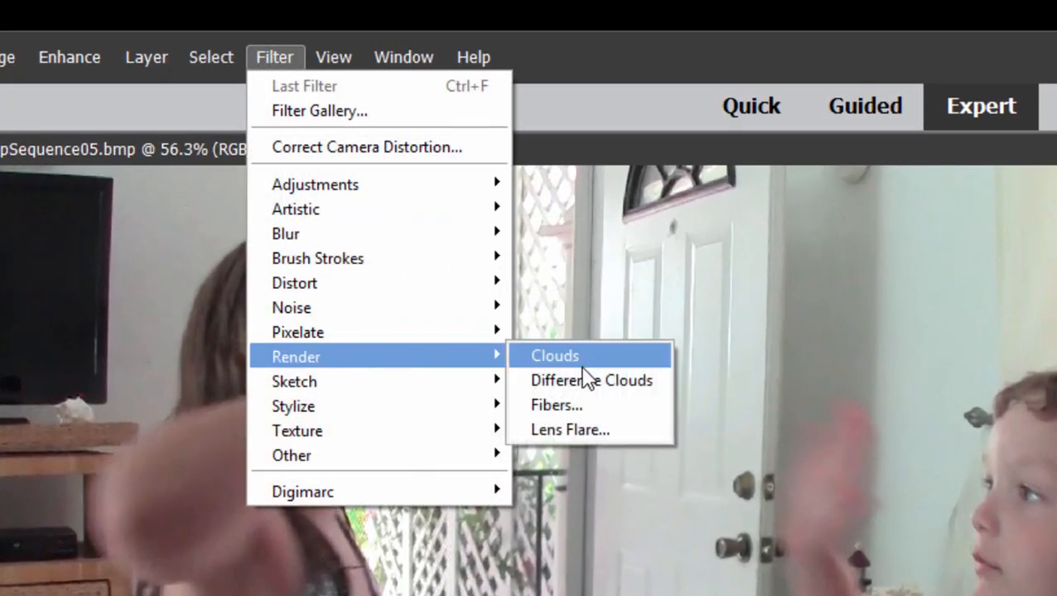
left_click(583, 429)
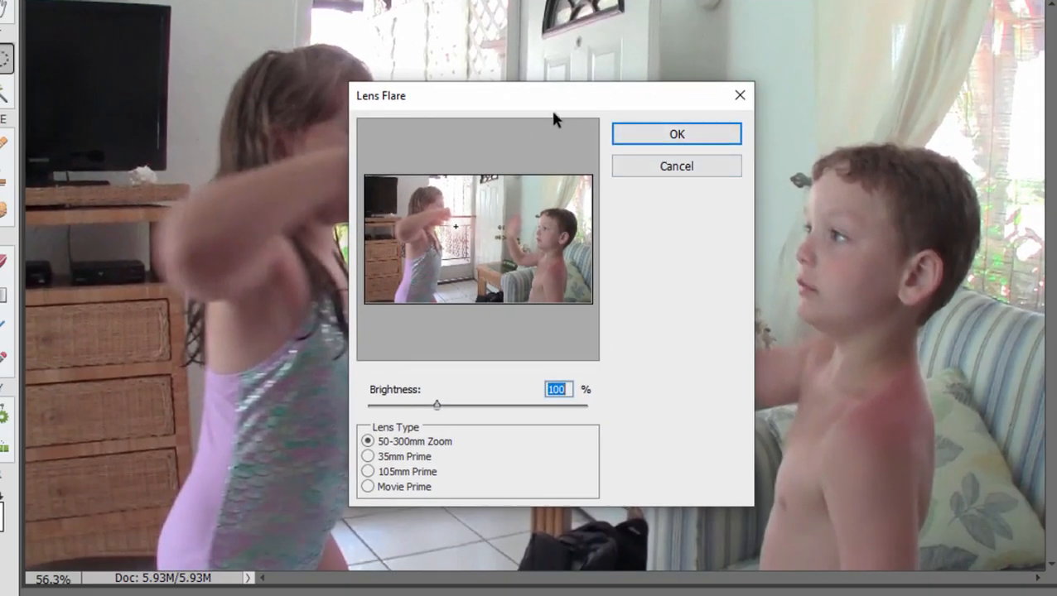
left_click_drag(597, 217, 973, 216)
left_click_drag(917, 97, 957, 87)
mouse_move(816, 207)
left_mouse_down()
mouse_move(804, 217)
mouse_move(809, 200)
left_mouse_up()
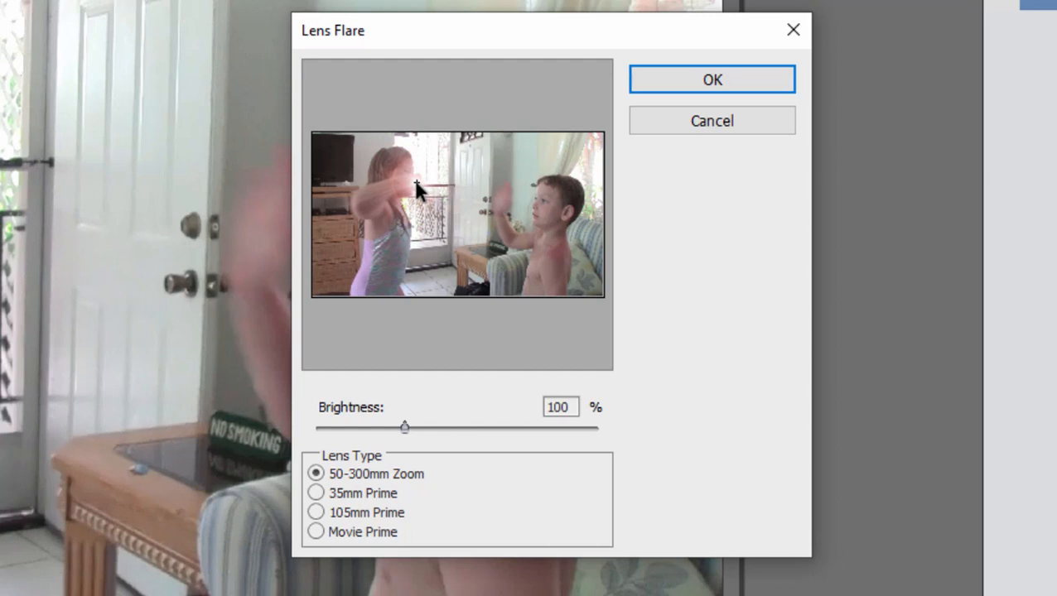
left_click_drag(416, 184, 409, 183)
left_click_drag(439, 47, 314, 57)
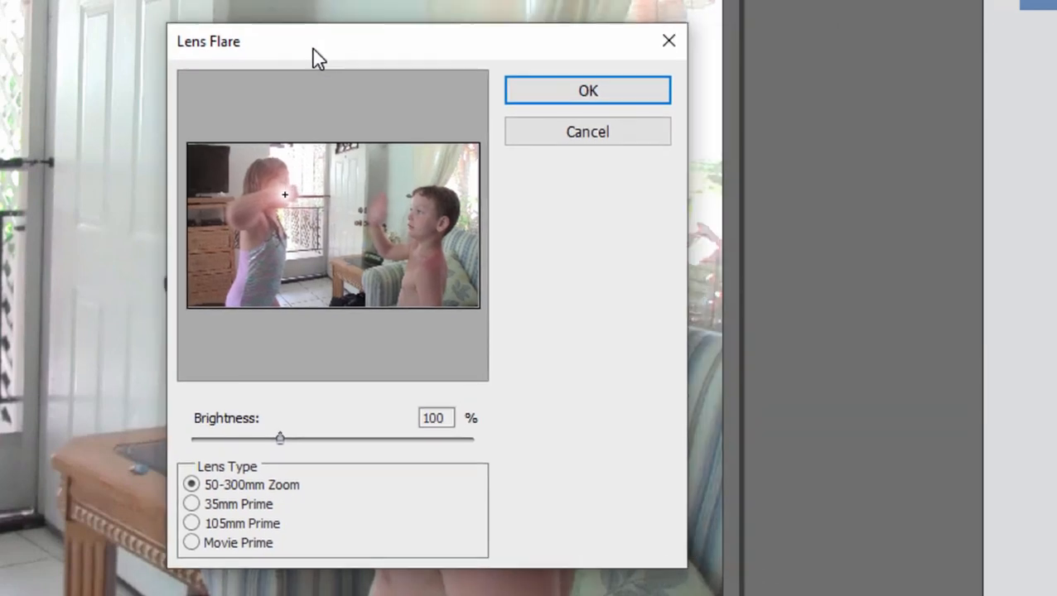
- Set the flare to 124% brightness with the 35mm Prime lens, fine-tune its centre on the fist, and apply it
left_click_drag(278, 439, 302, 439)
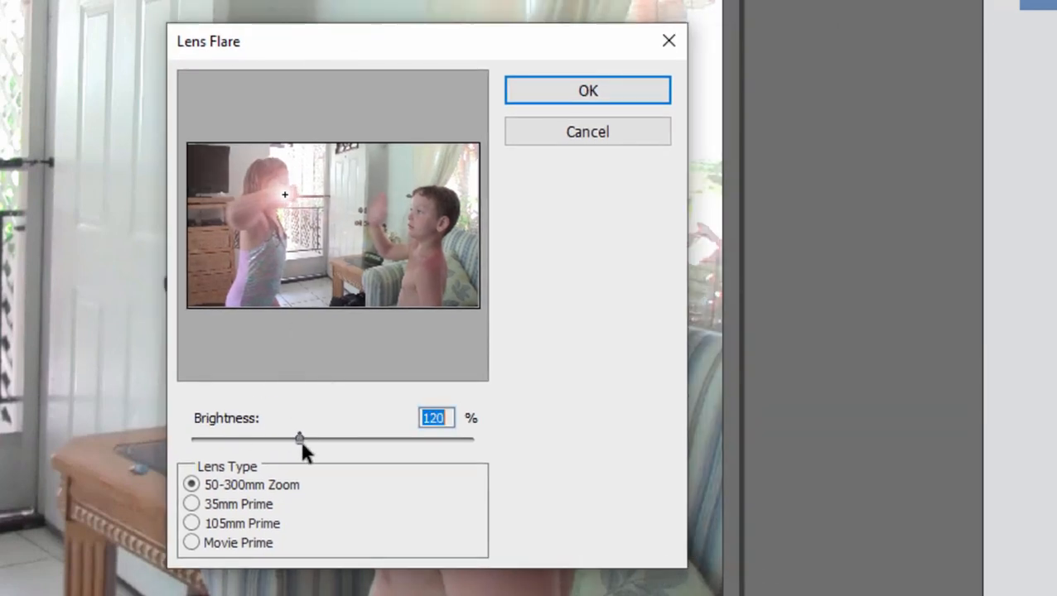
left_click(201, 502)
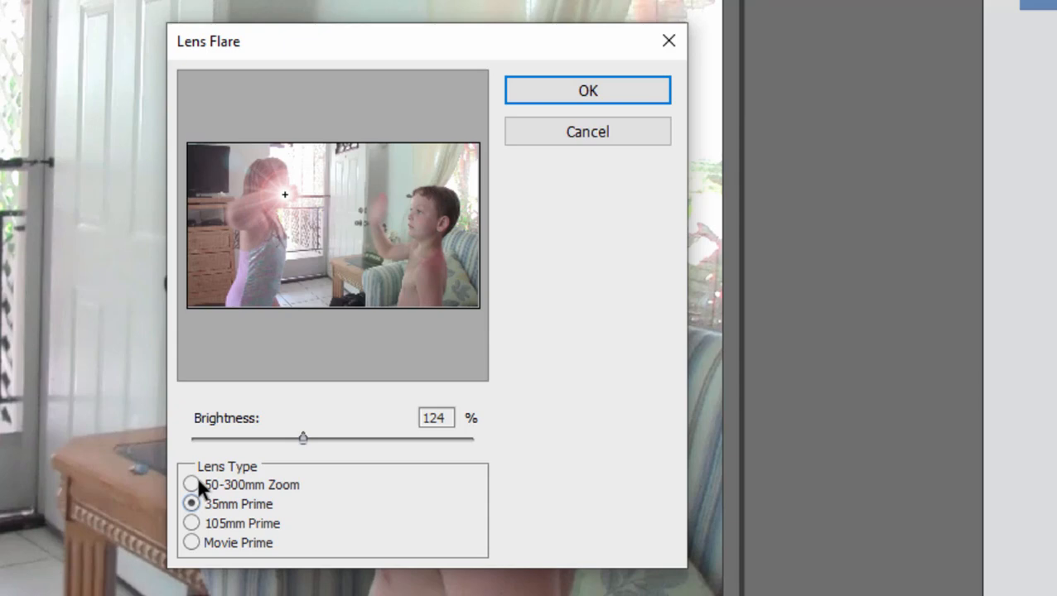
left_click_drag(289, 192, 289, 194)
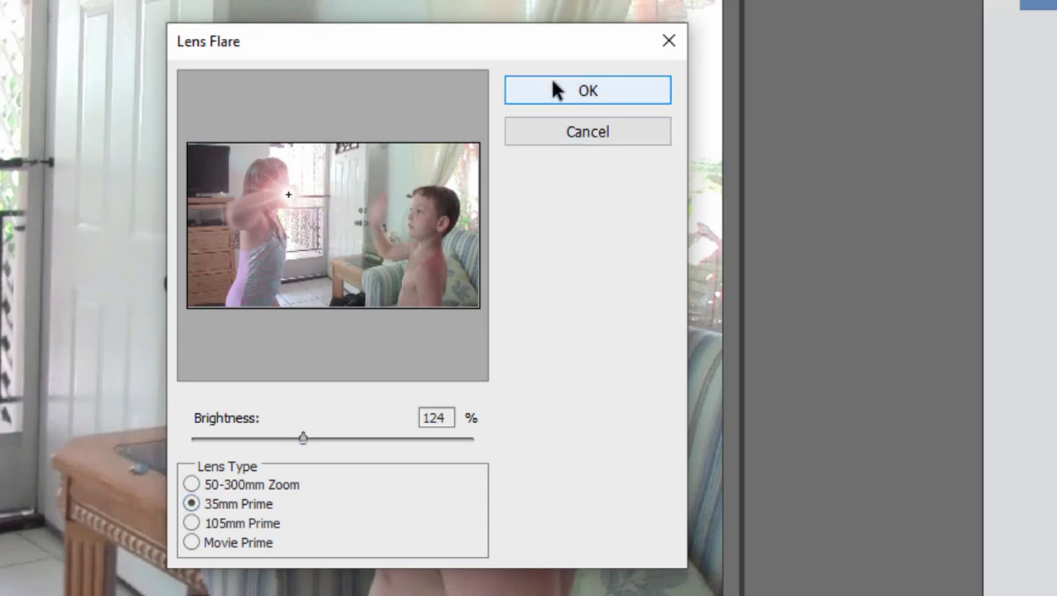
left_click(554, 90)
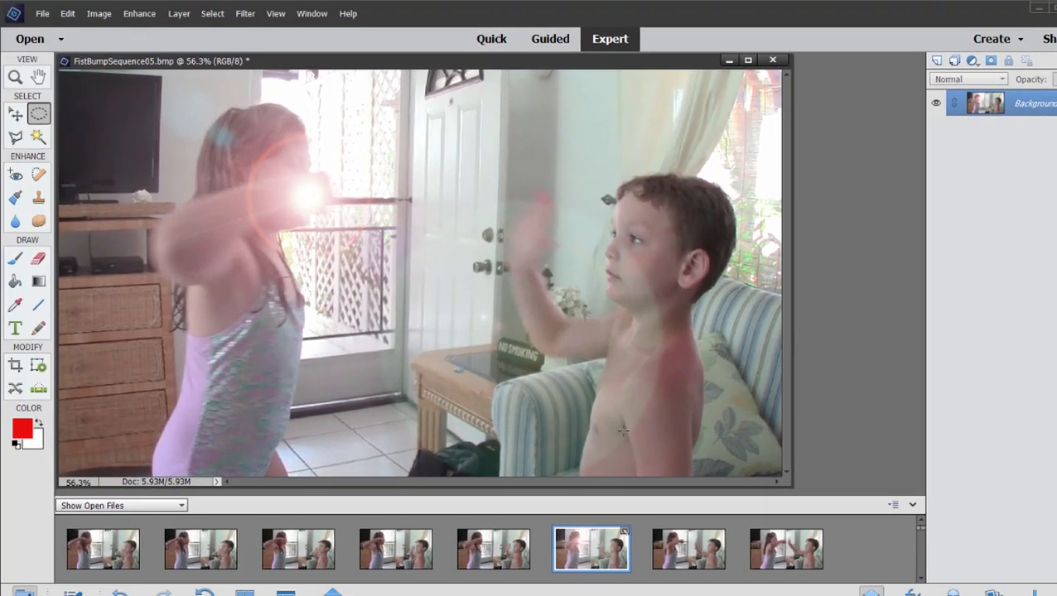
- Start the Lens Flare filter on FistBumpSequence06.bmp and move the flare's centre onto the girl's fist
left_click(684, 554)
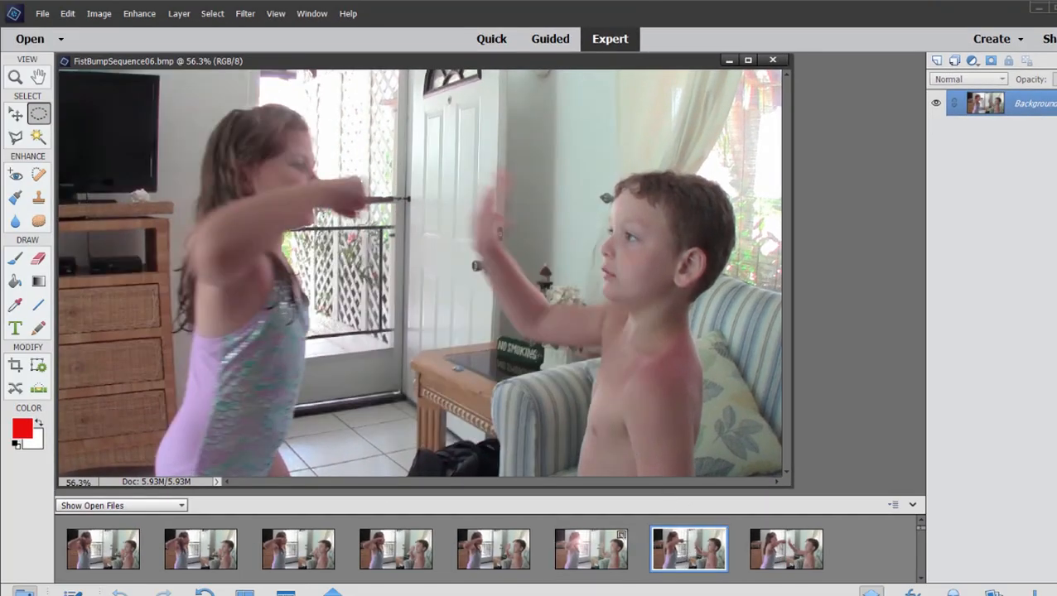
left_click(245, 13)
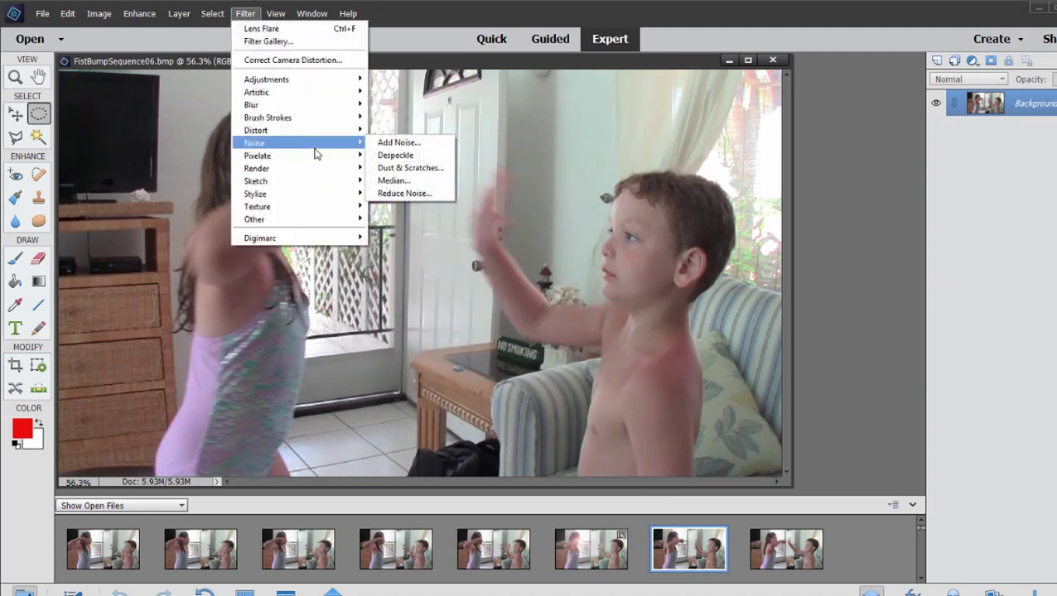
mouse_move(316, 157)
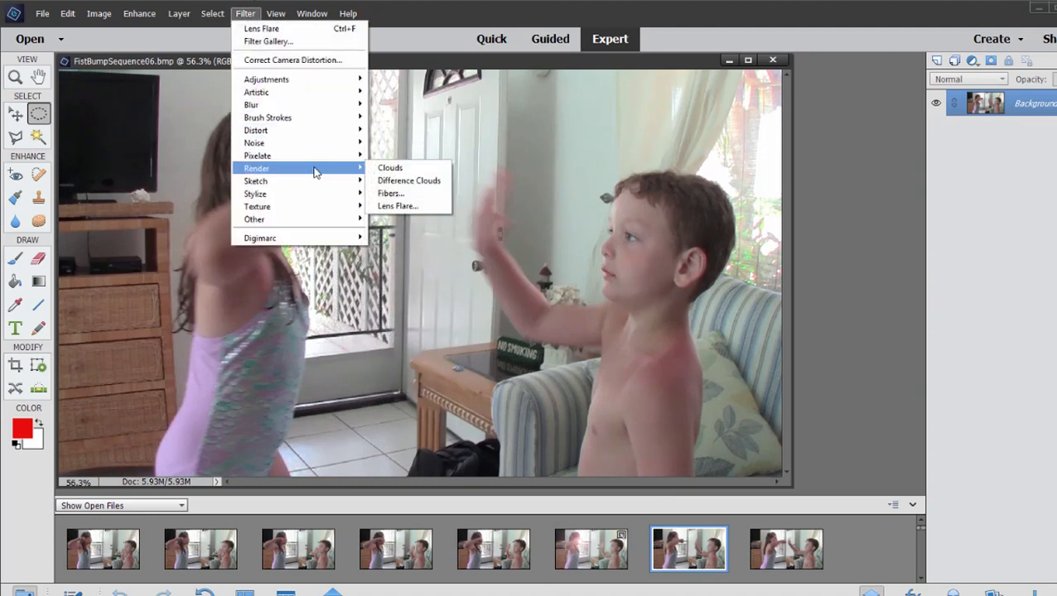
left_click(405, 206)
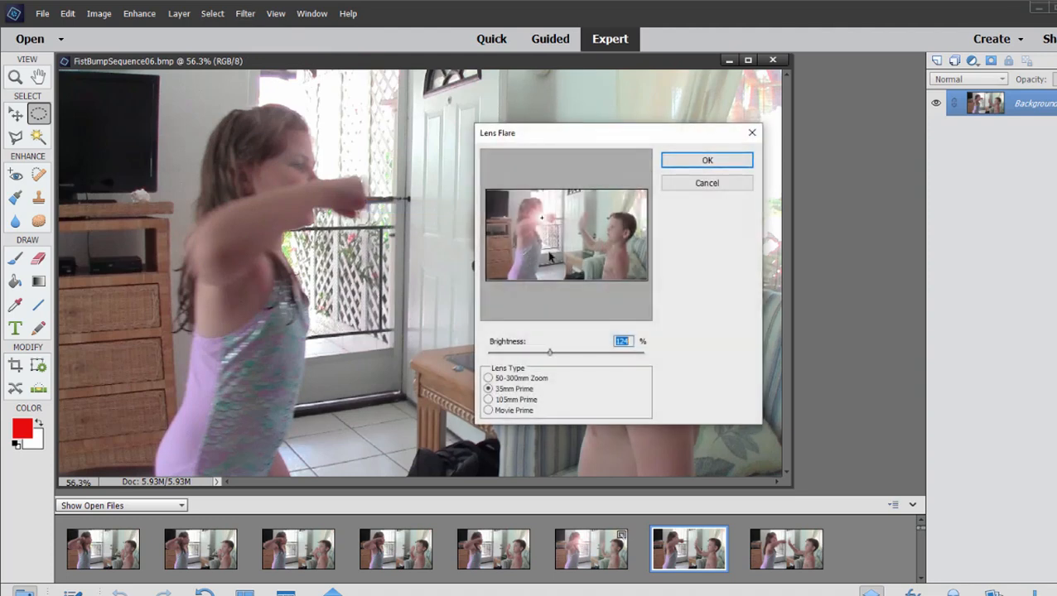
left_click_drag(544, 221, 556, 219)
- Raise the flare's brightness to about 145%, choose the 105mm Prime lens type, and apply the filter
left_click_drag(551, 355, 562, 354)
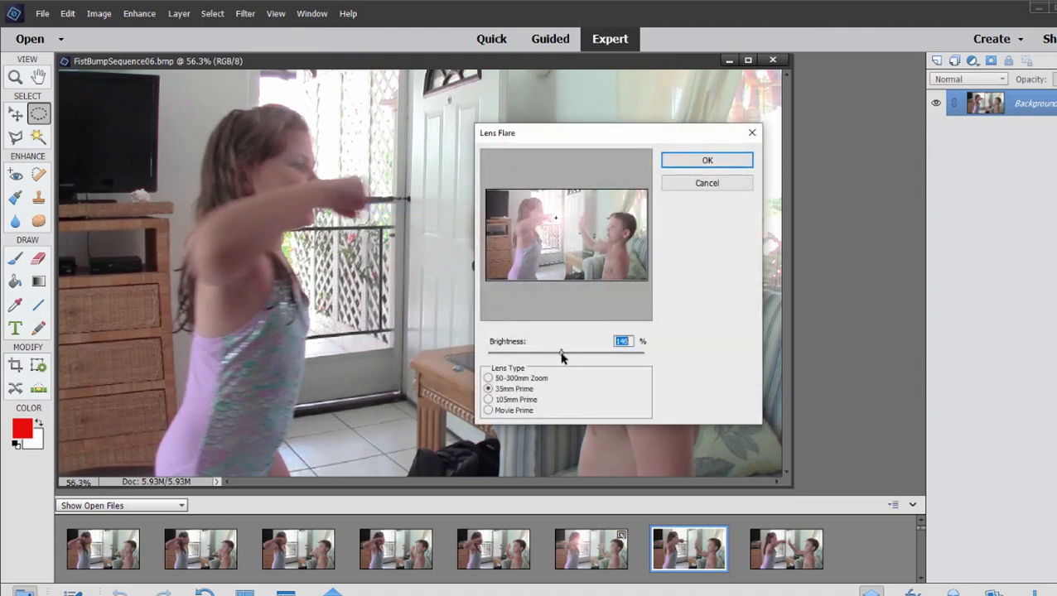
left_click(492, 401)
left_click(693, 159)
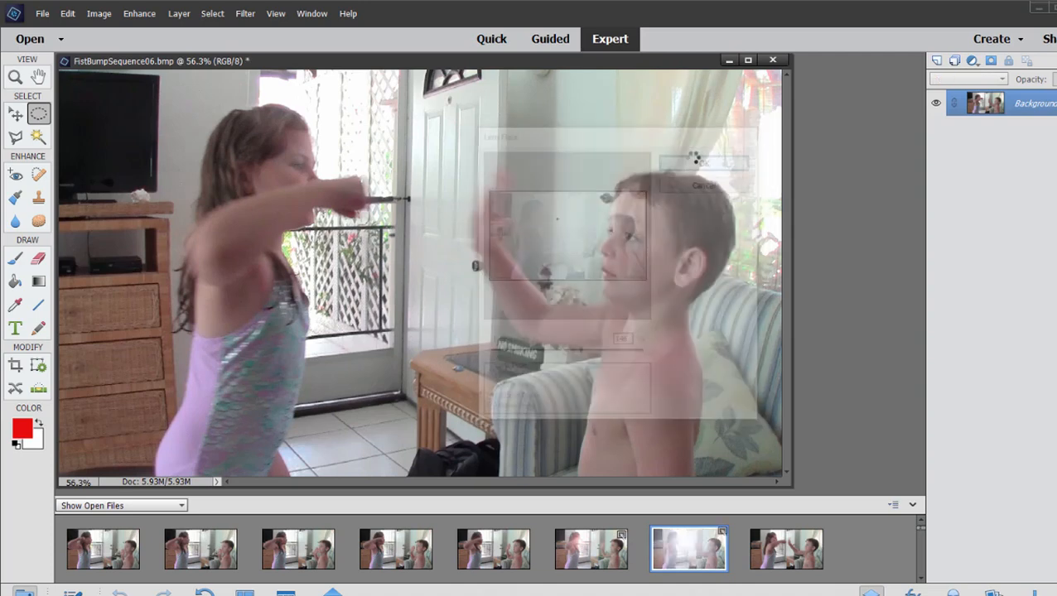
- Compare the flares on frames FistBumpSequence05.bmp and FistBumpSequence06.bmp with the unedited FistBumpSequence07.bmp
left_click(762, 553)
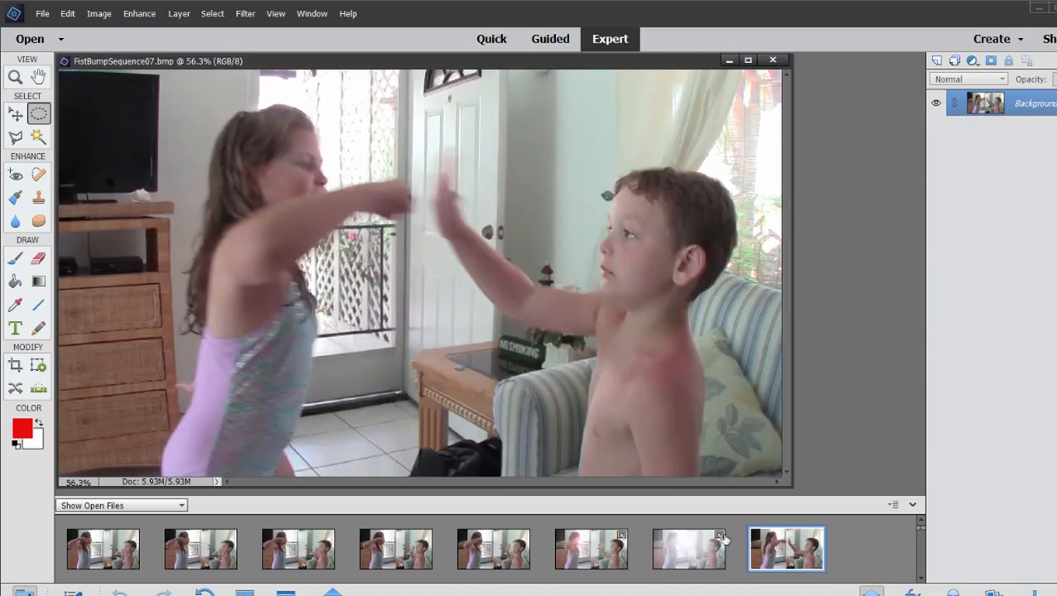
left_click(591, 548)
left_click(682, 556)
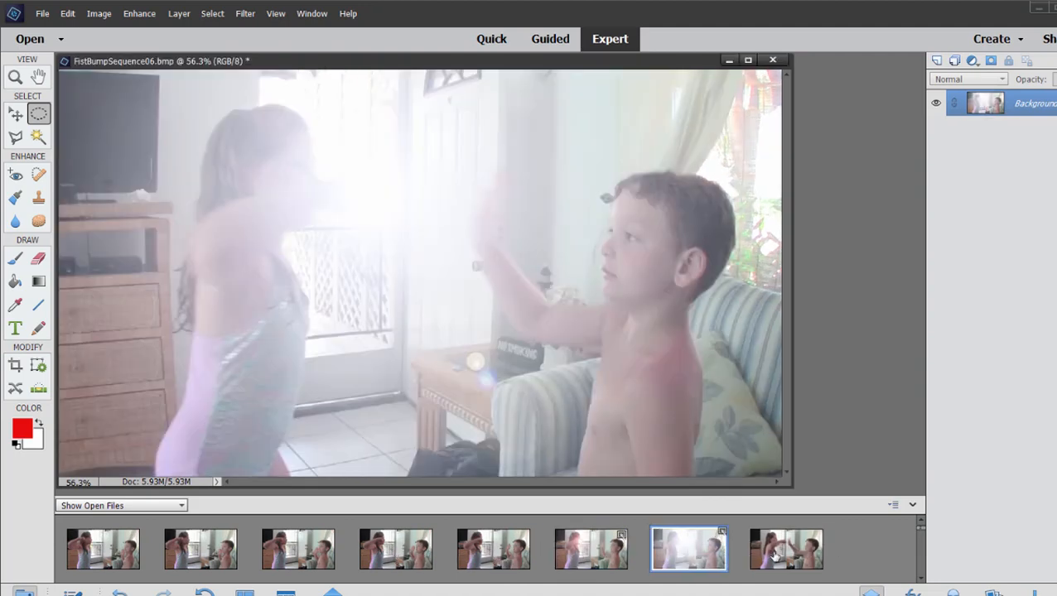
left_click(773, 555)
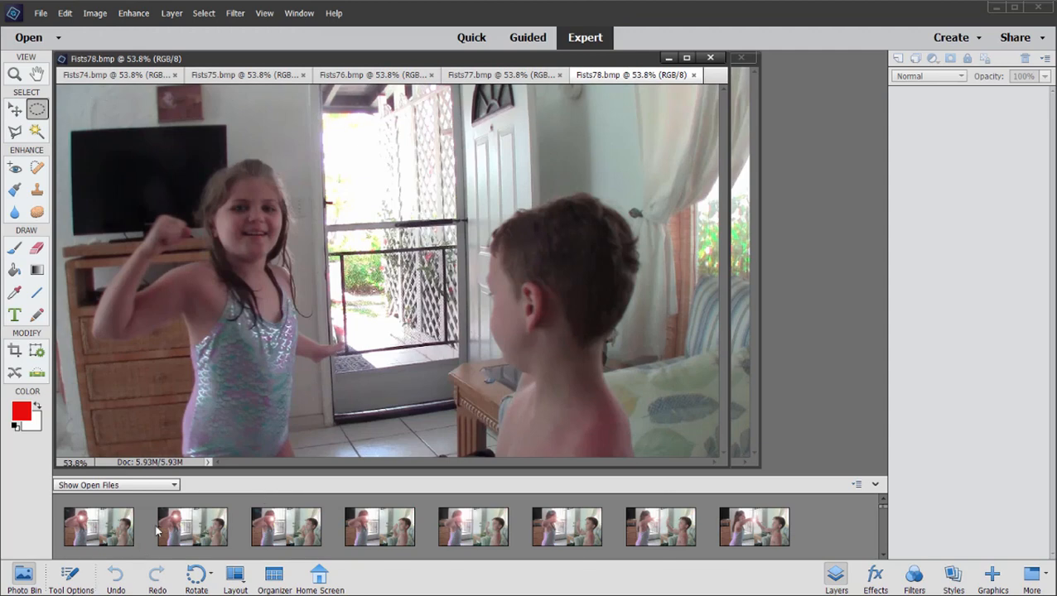
- View the finished frames Fists00.bmp through Fists07.bmp one after another to examine how the flare follows the fist
left_click(105, 534)
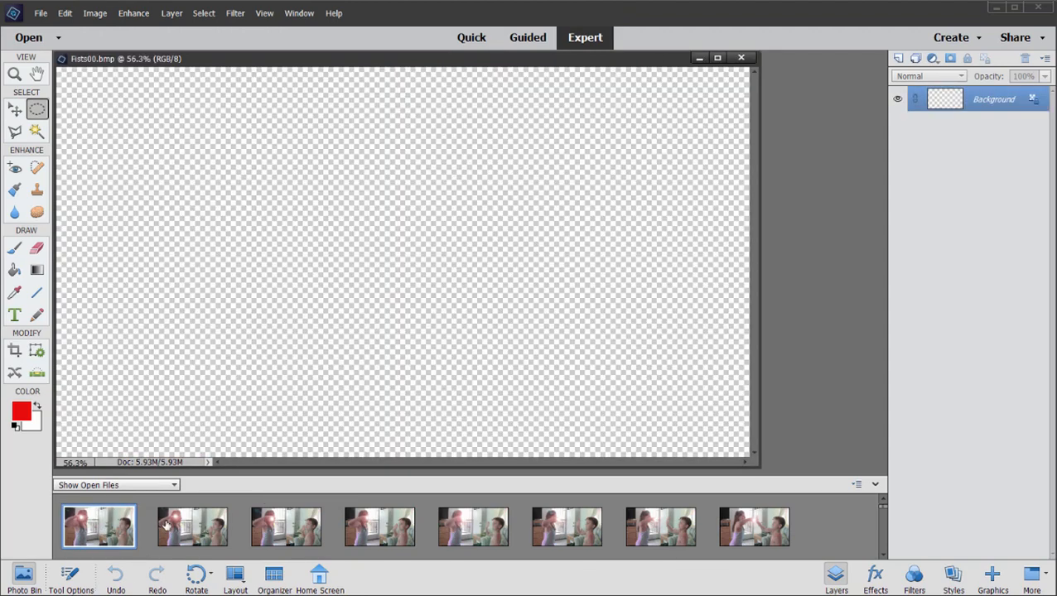
left_click(189, 528)
left_click(319, 542)
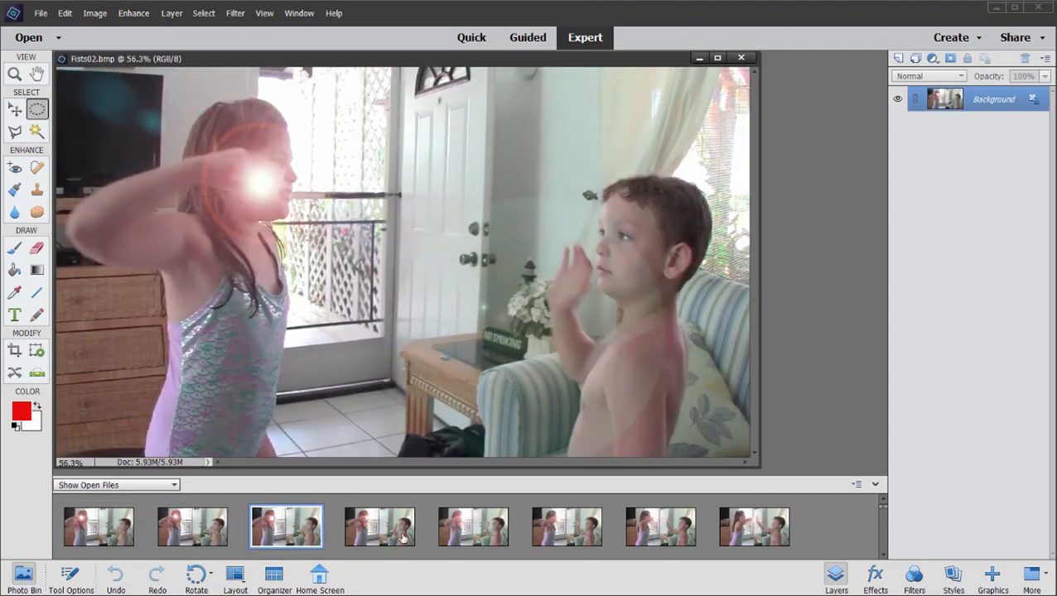
left_click(391, 538)
left_click(464, 535)
left_click(570, 532)
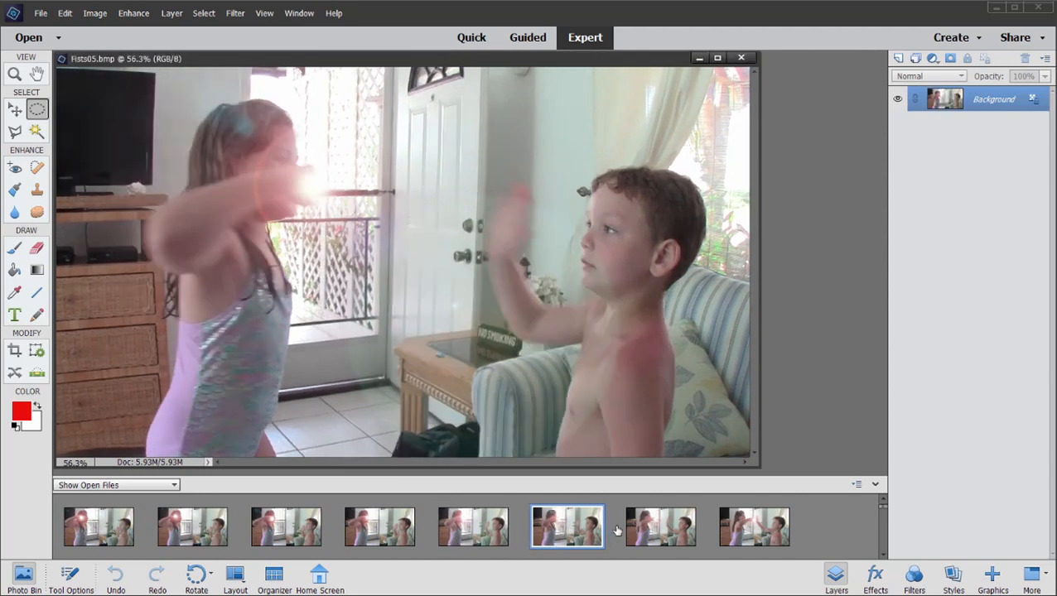
left_click(651, 522)
left_click(754, 527)
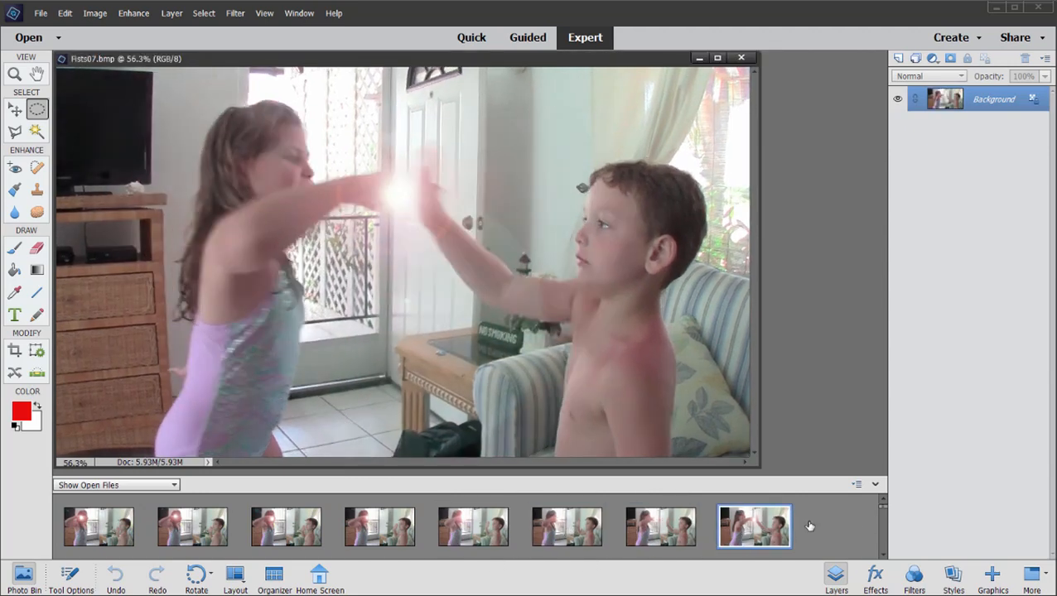
- View frames Fists08.bmp through Fists15.bmp in sequence to examine the flare's size and brightness around the moment the hands meet
left_click(882, 554)
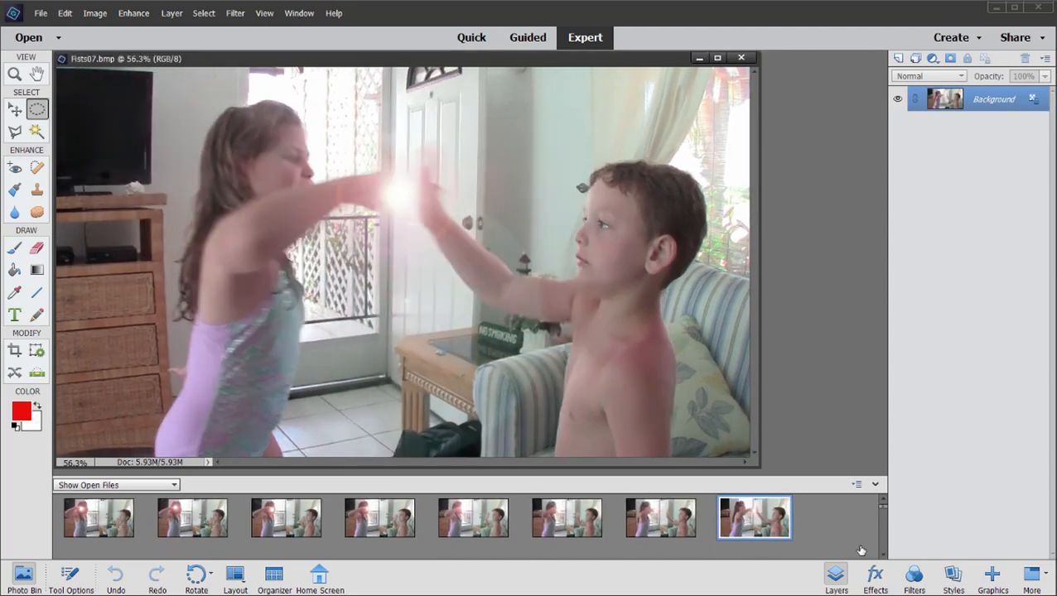
scroll(832, 532, "down", 2)
left_click(98, 530)
left_click(207, 538)
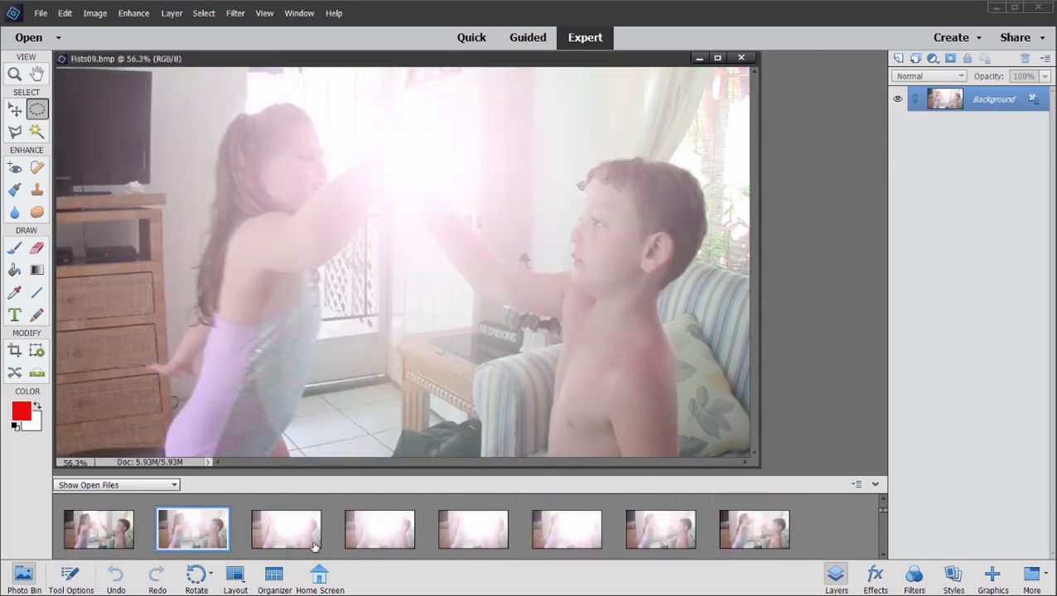
left_click(298, 533)
left_click(367, 526)
left_click(482, 523)
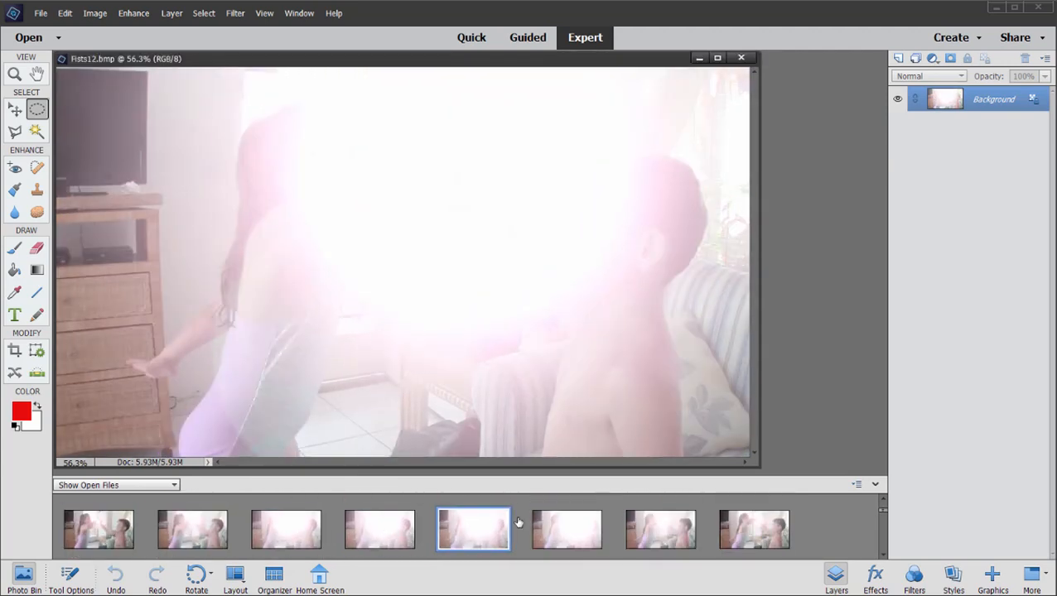
left_click(553, 525)
left_click(669, 532)
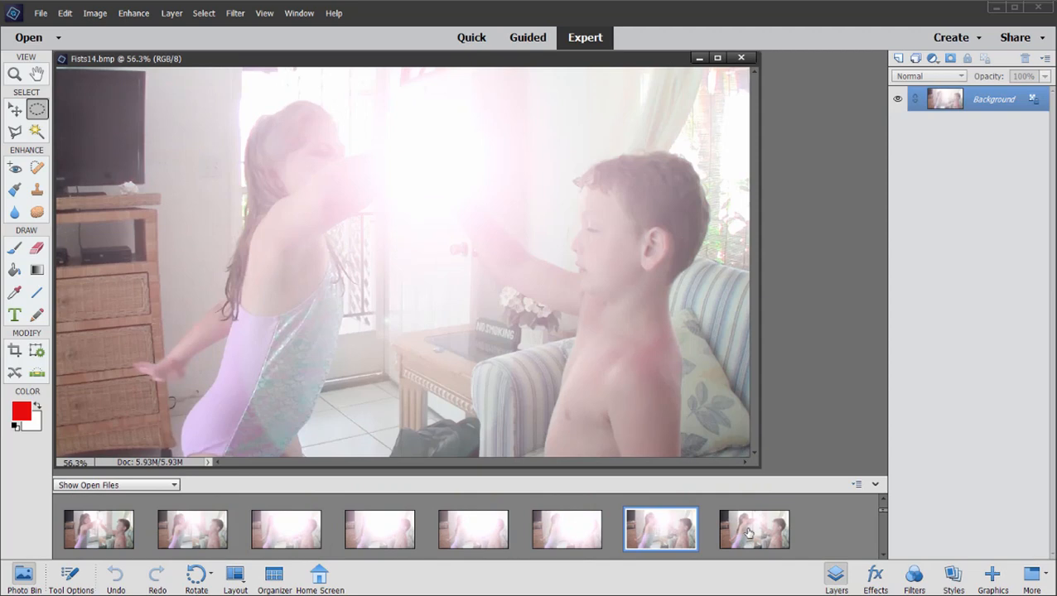
left_click(744, 533)
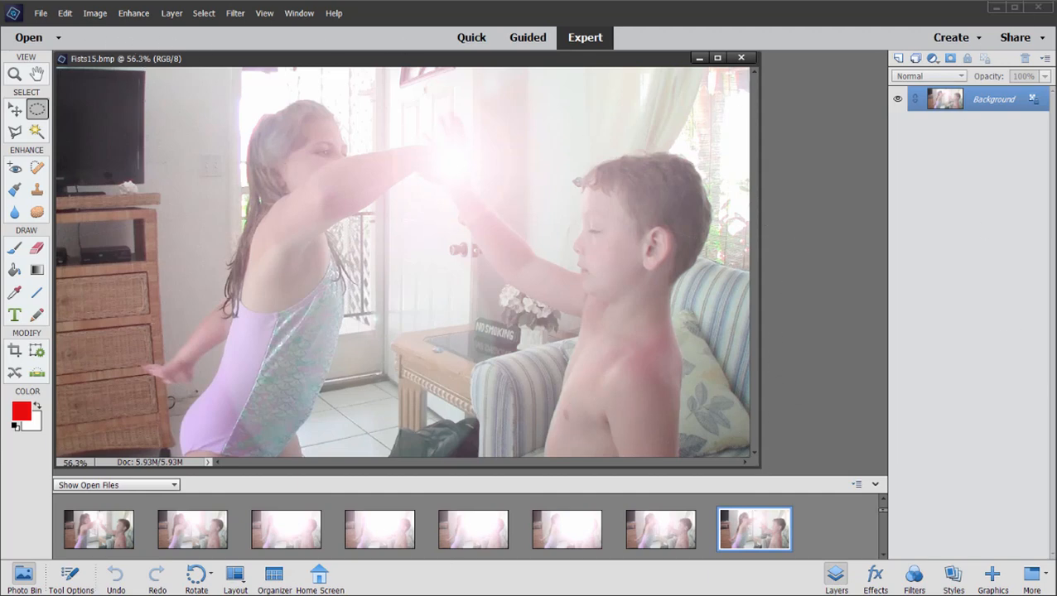
- Switch to Premiere Elements and create a new project named My Project, discarding the changes to FistBump.prel
left_click(174, 589)
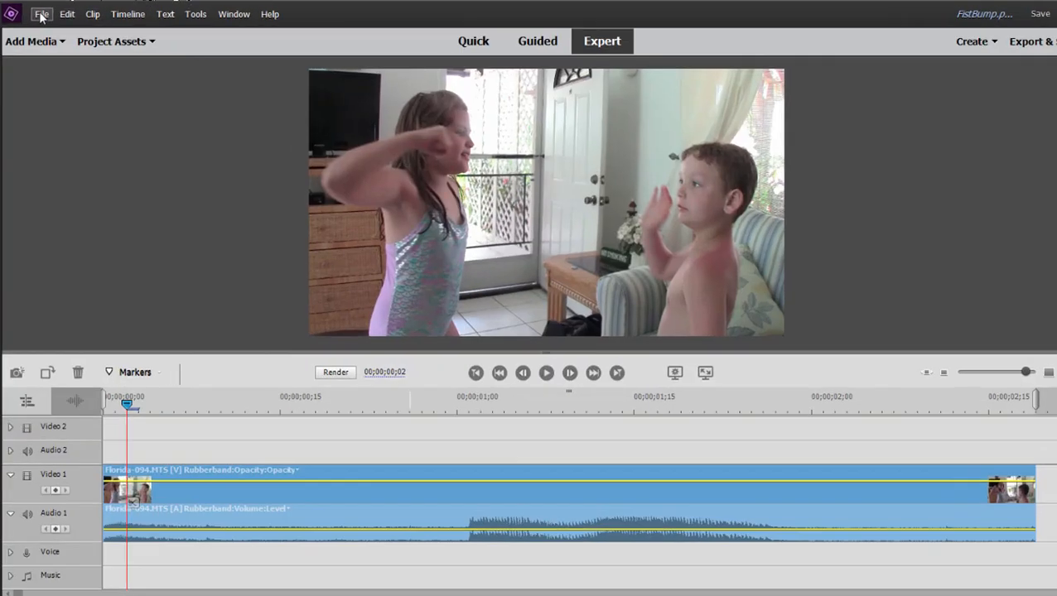
left_click(42, 15)
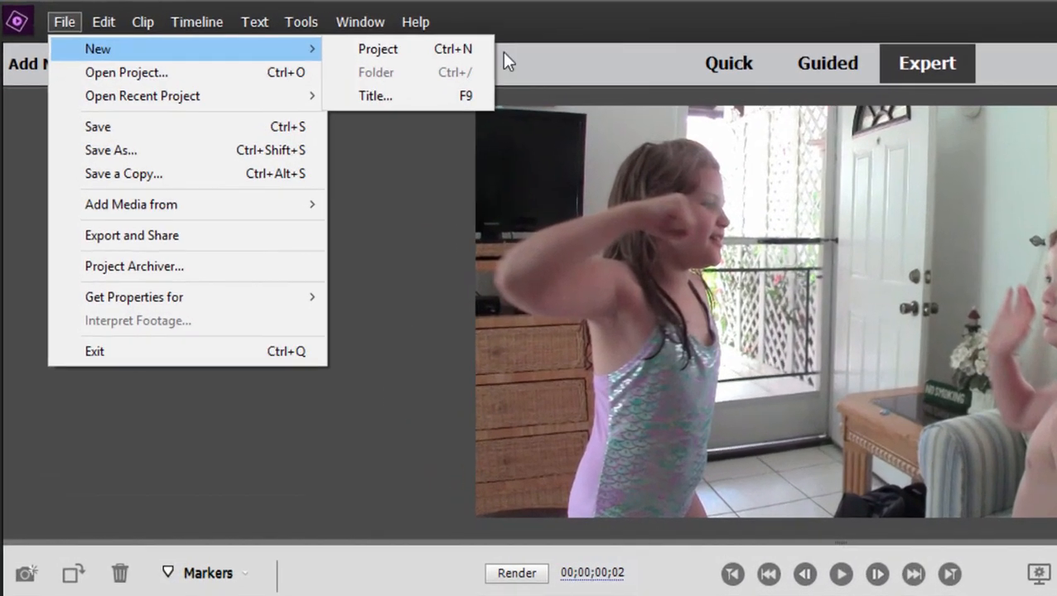
left_click(295, 35)
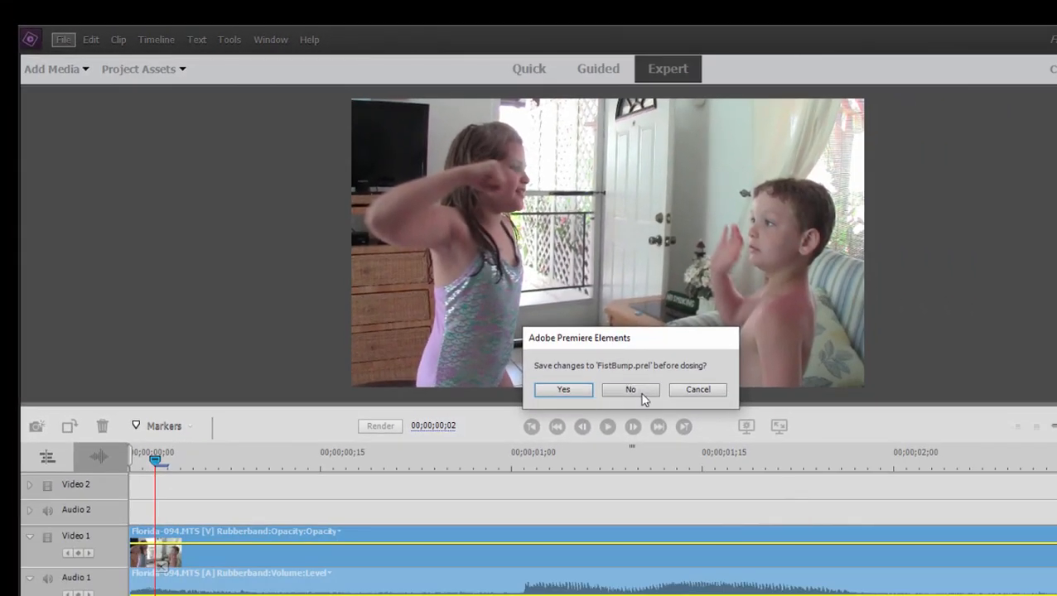
left_click(629, 389)
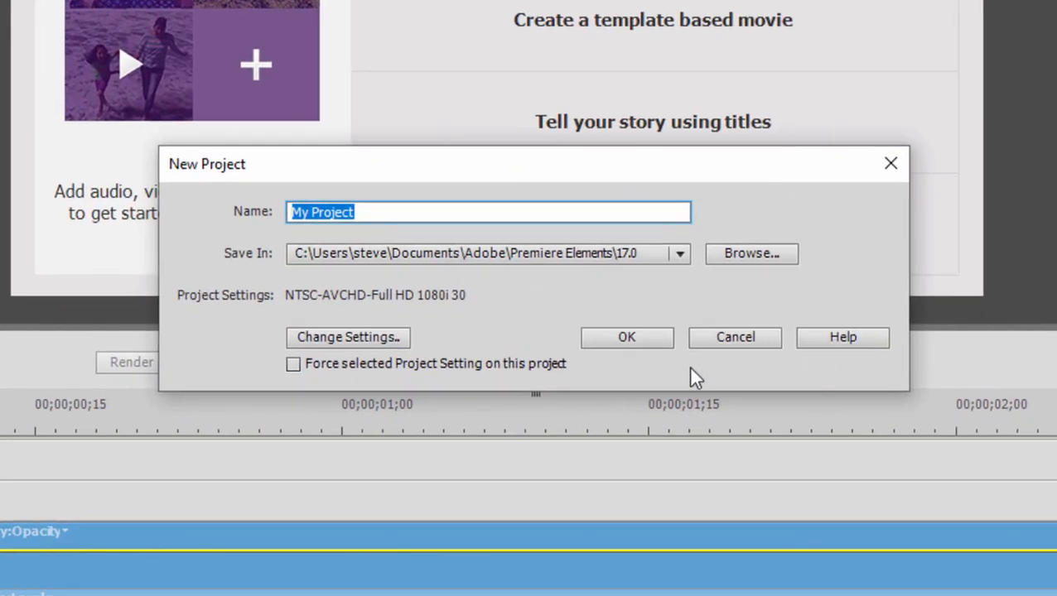
left_click(667, 414)
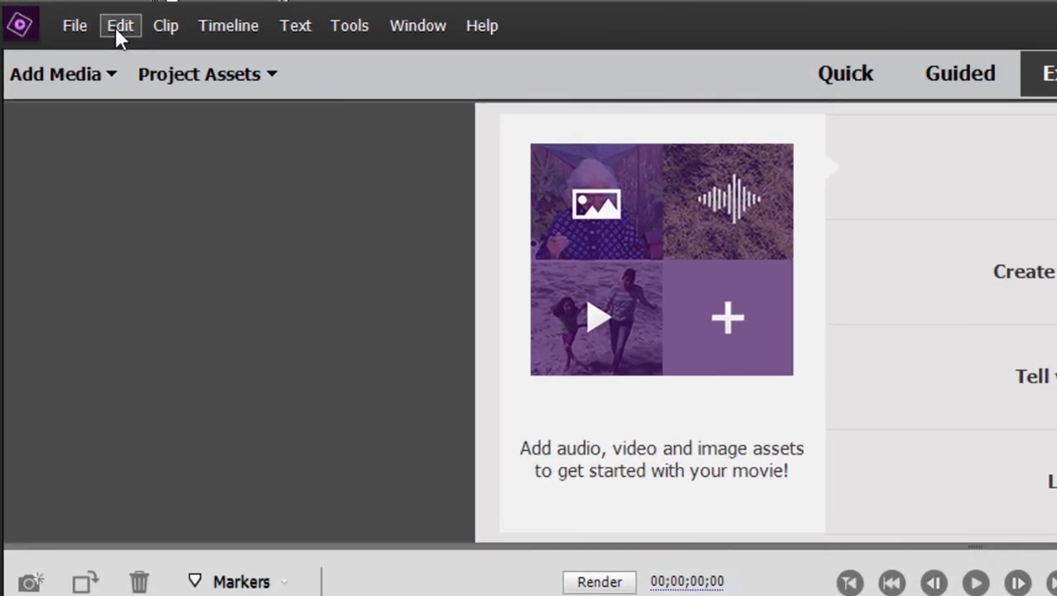
- Set the default still image duration to 1 frame in the general preferences
left_click(115, 27)
mouse_move(144, 436)
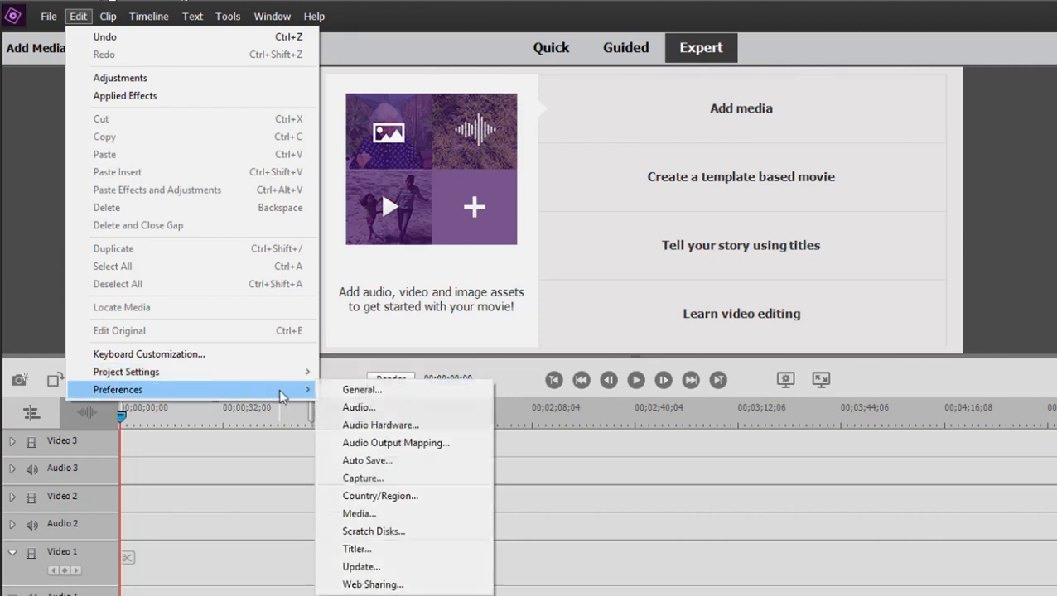
left_click(372, 393)
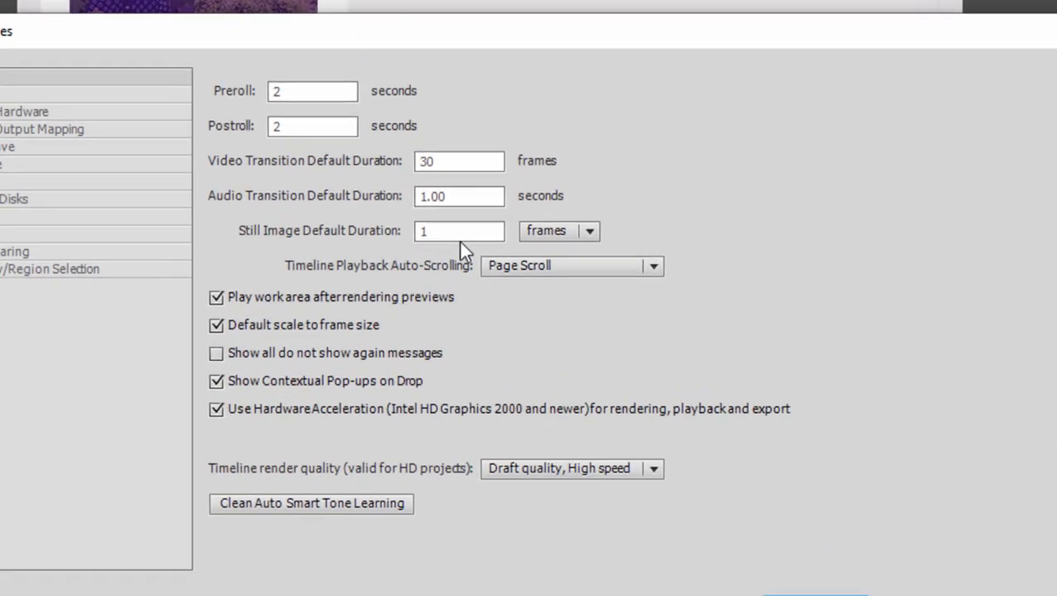
left_click(559, 231)
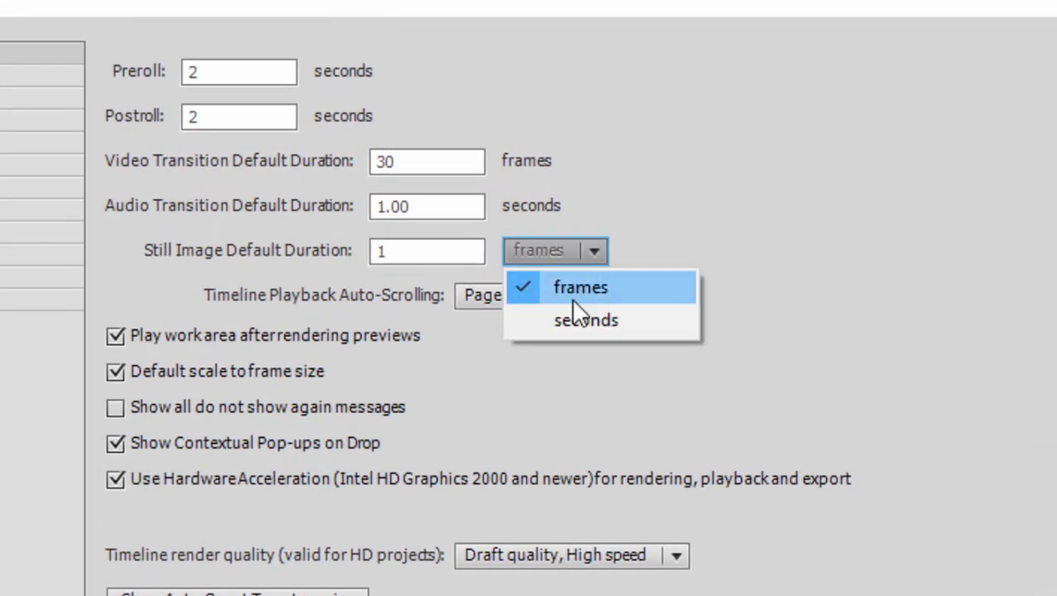
left_click(547, 285)
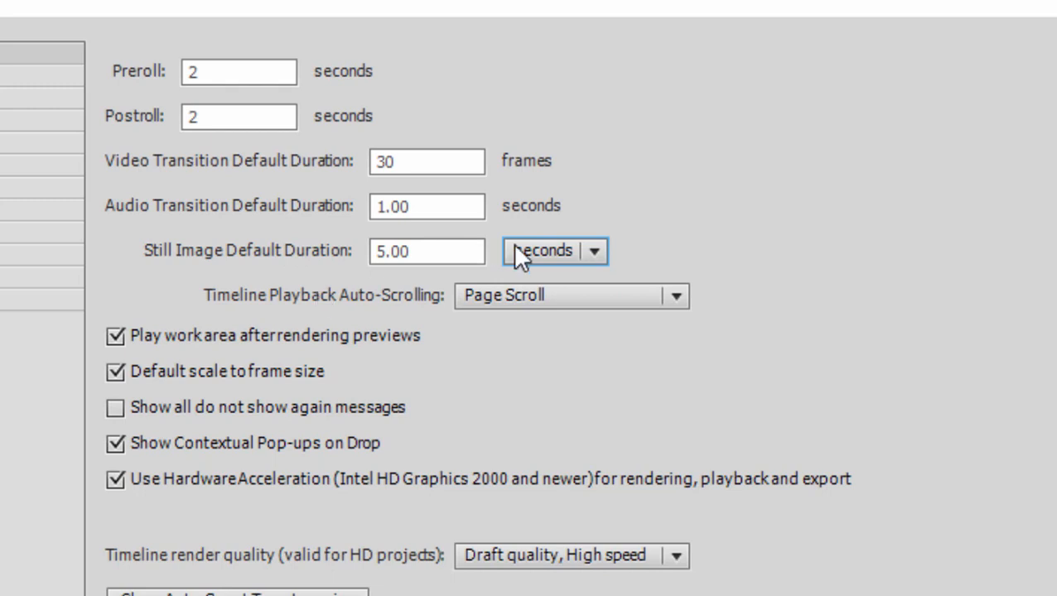
left_click(591, 254)
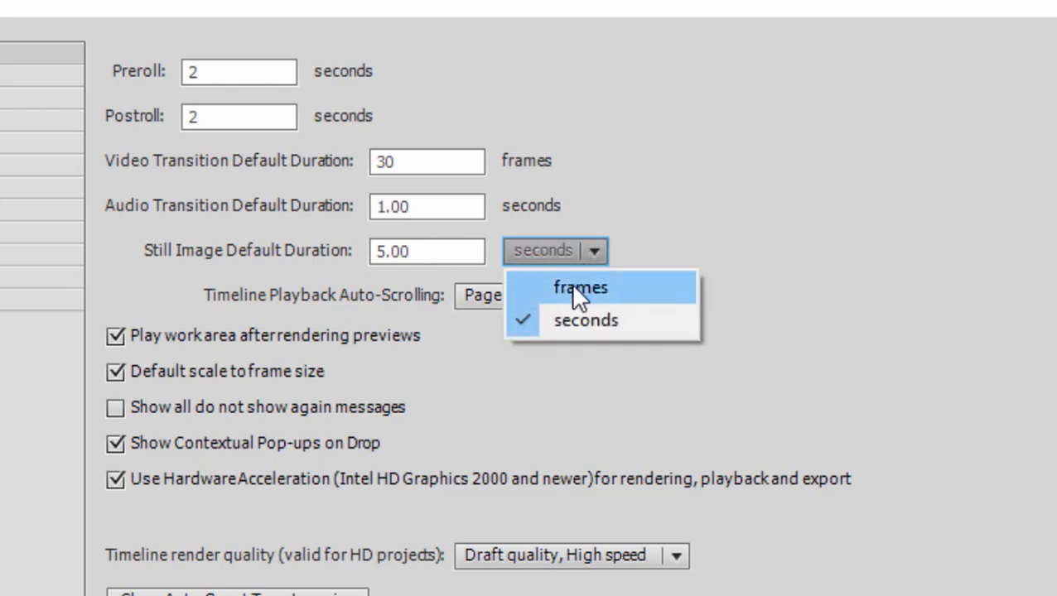
left_click(580, 290)
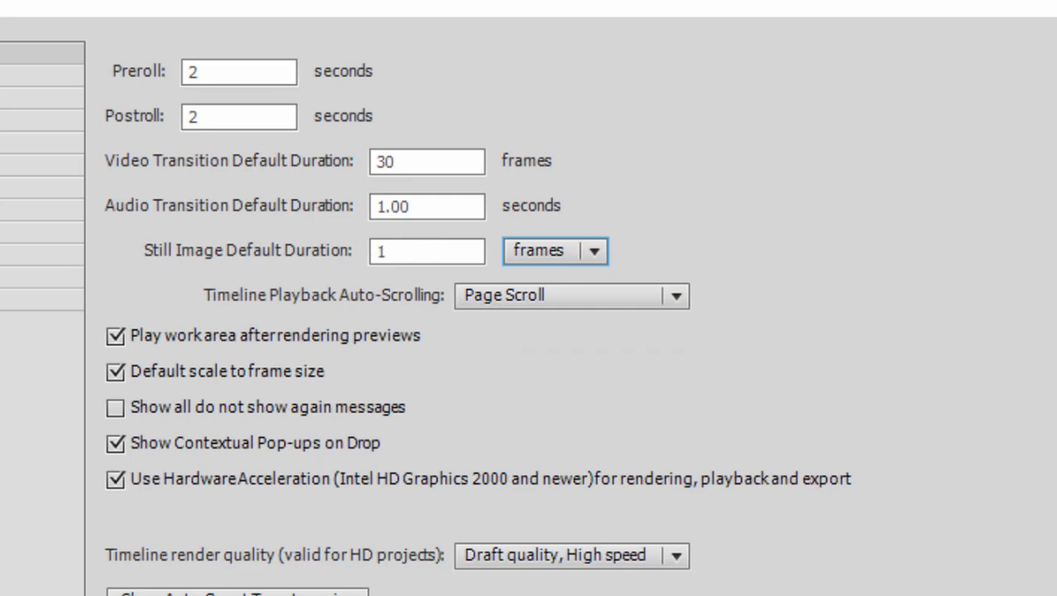
left_click(746, 507)
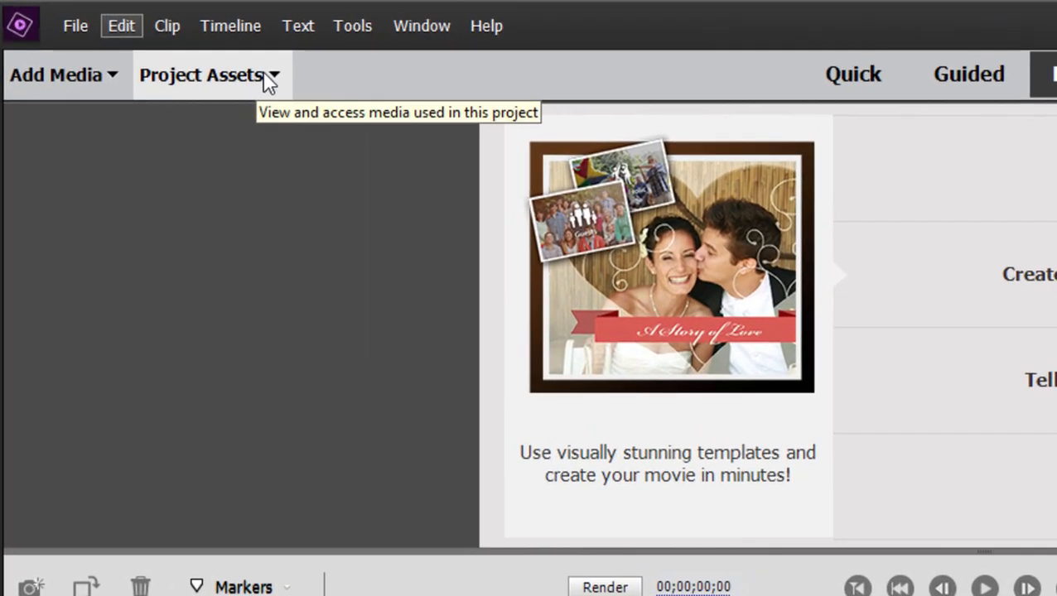
- Import all the Fists BMP stills from the Fists folder into the project
left_click(137, 41)
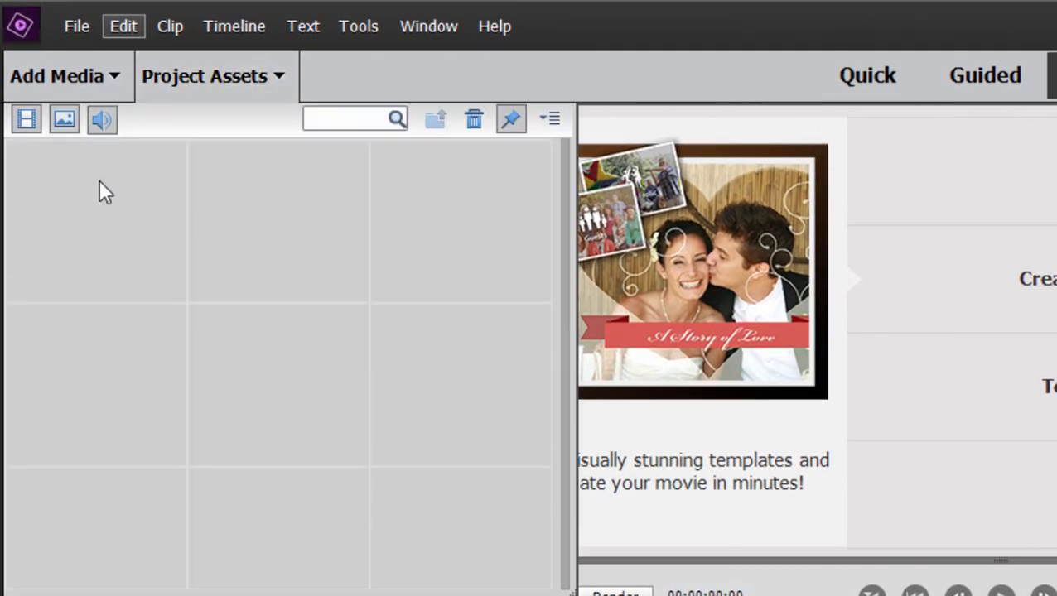
left_click(79, 83)
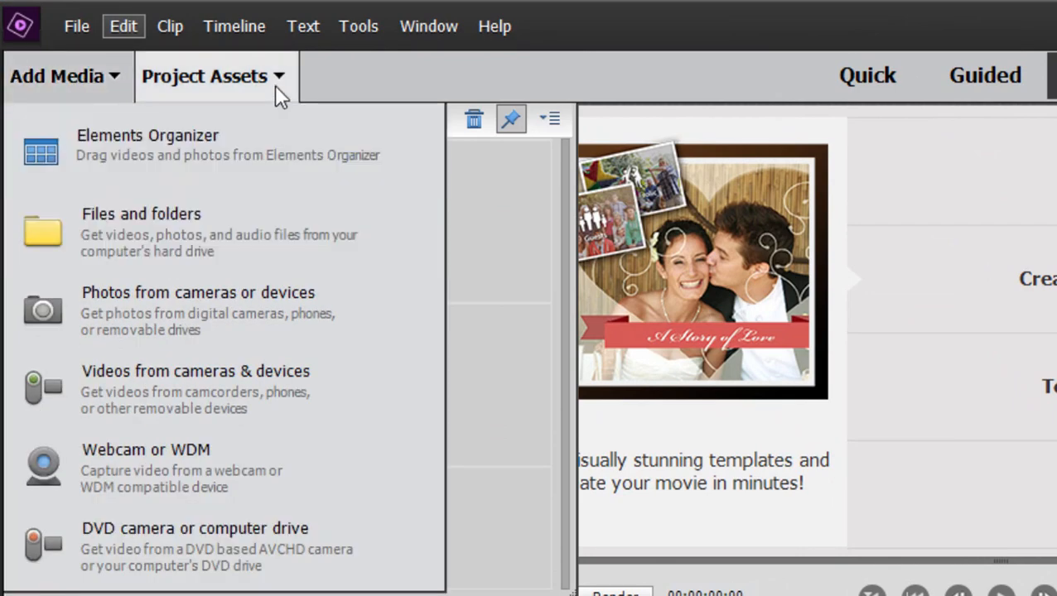
left_click(257, 77)
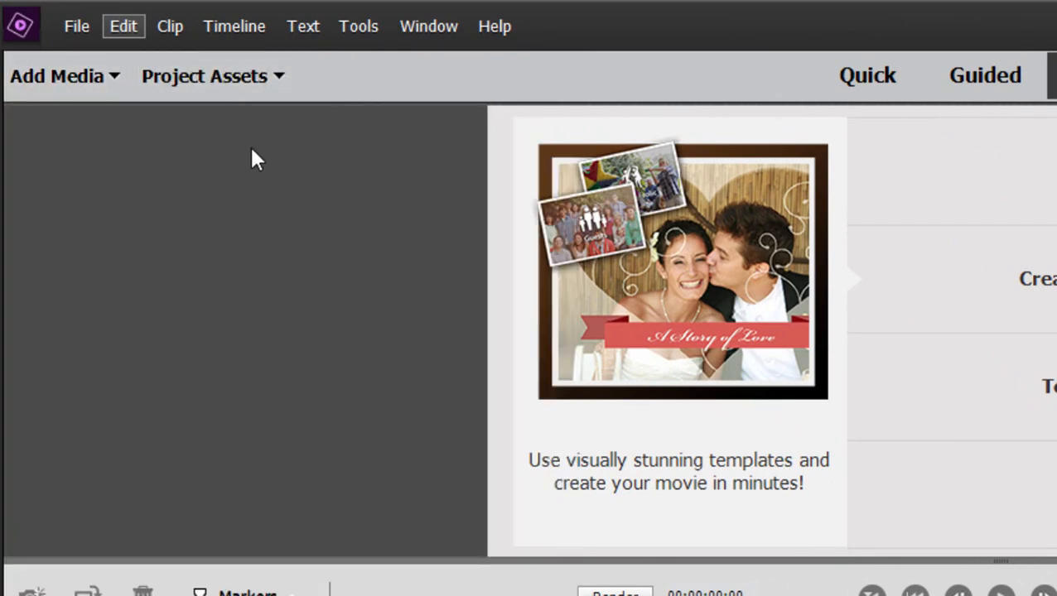
left_click(247, 83)
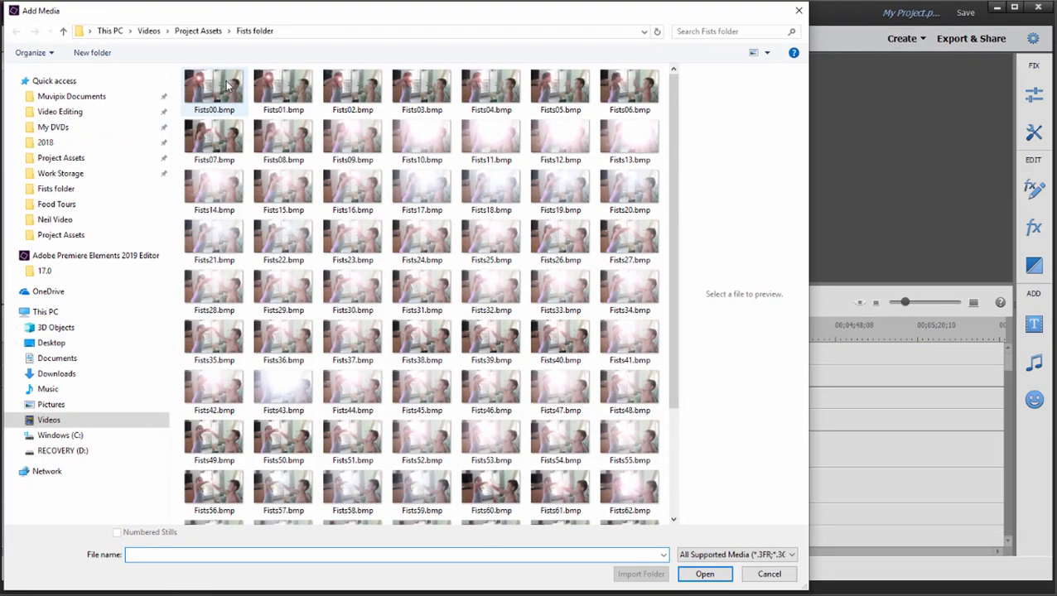
left_click(214, 92)
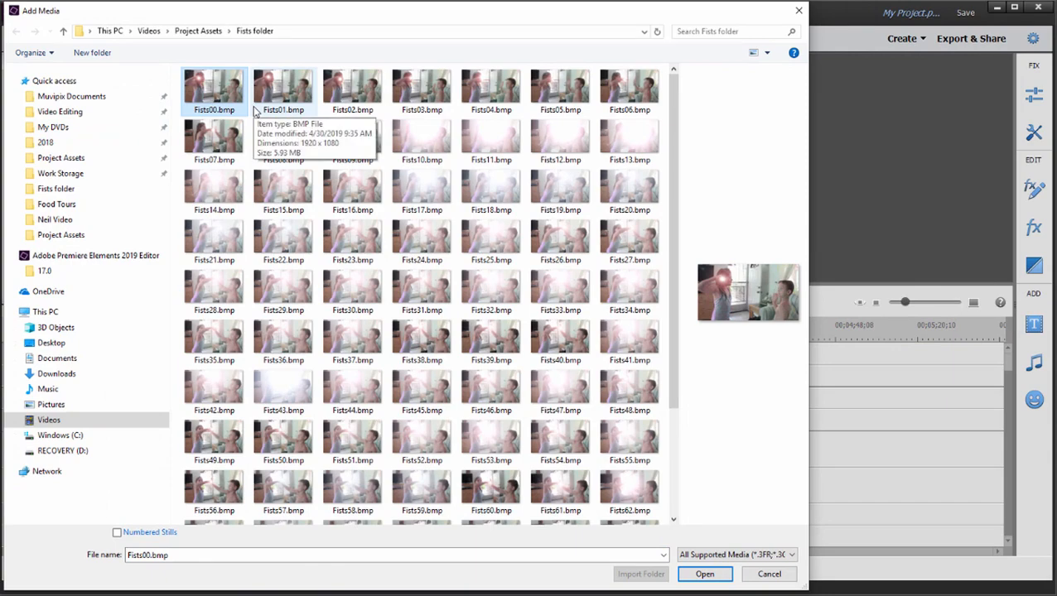
key("ctrl+a")
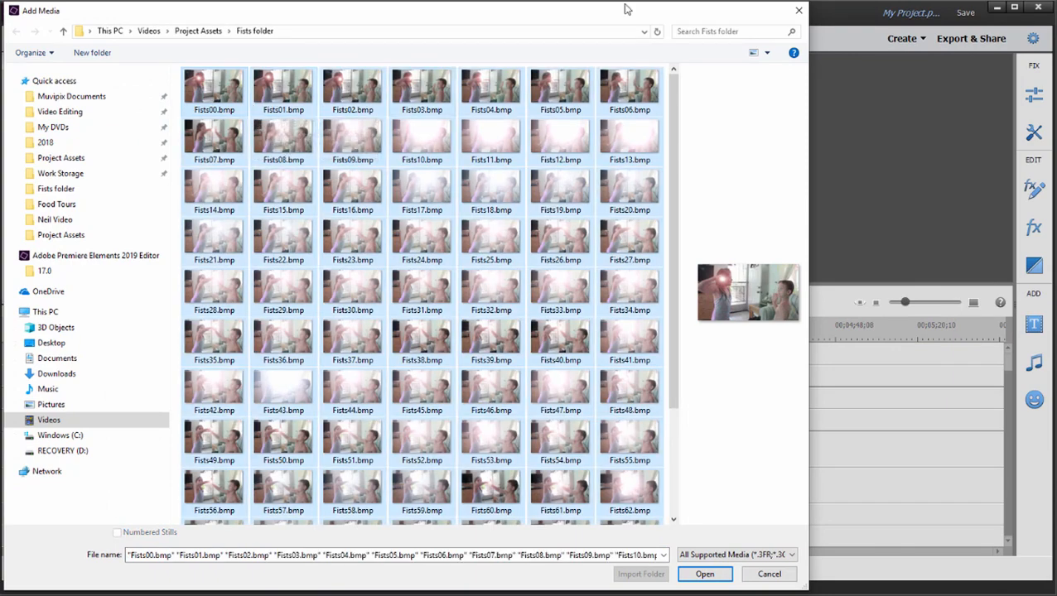
left_click(718, 576)
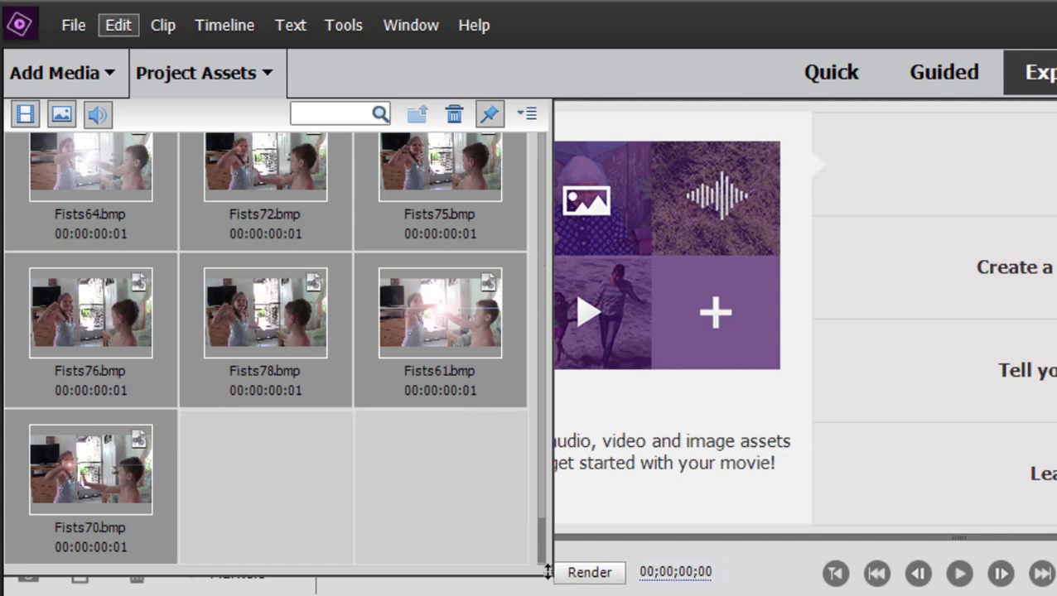
- Enlarge the project media view and list the imported stills by name in ascending order, starting with Fists00.bmp
left_click_drag(546, 571, 675, 595)
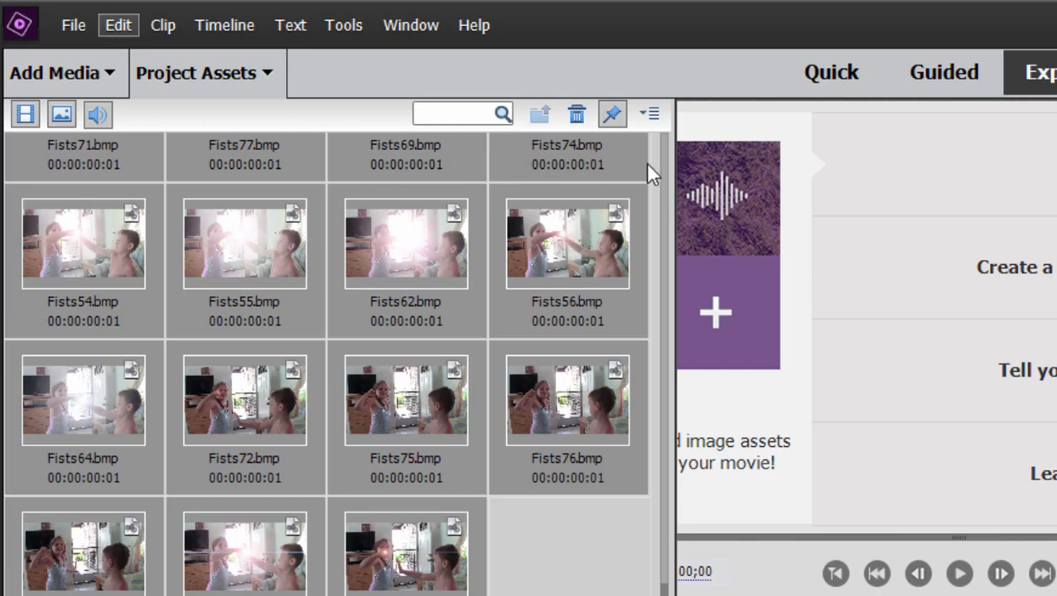
left_click(658, 121)
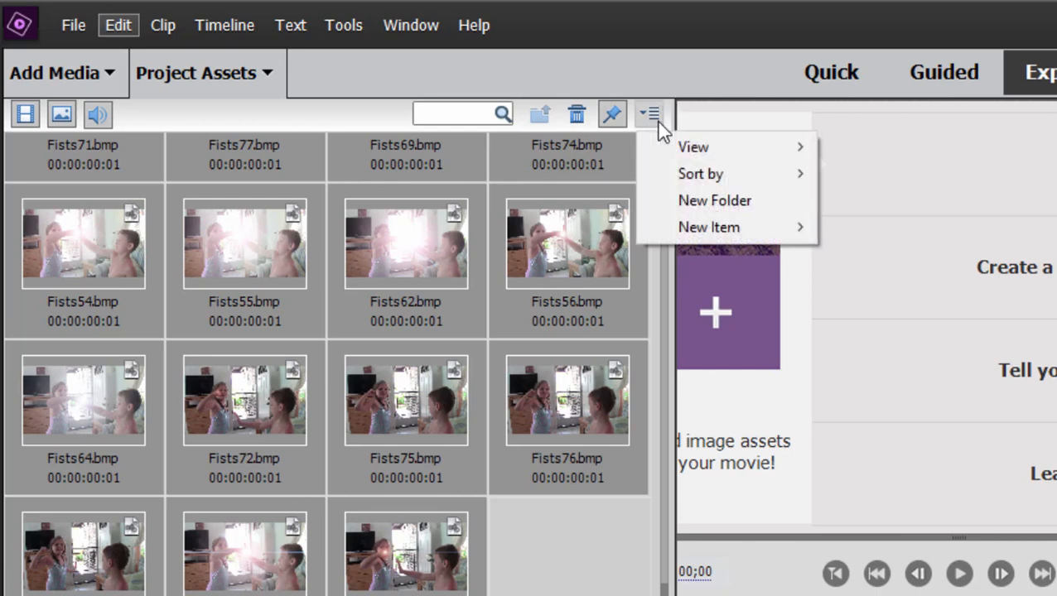
mouse_move(718, 147)
left_click(932, 172)
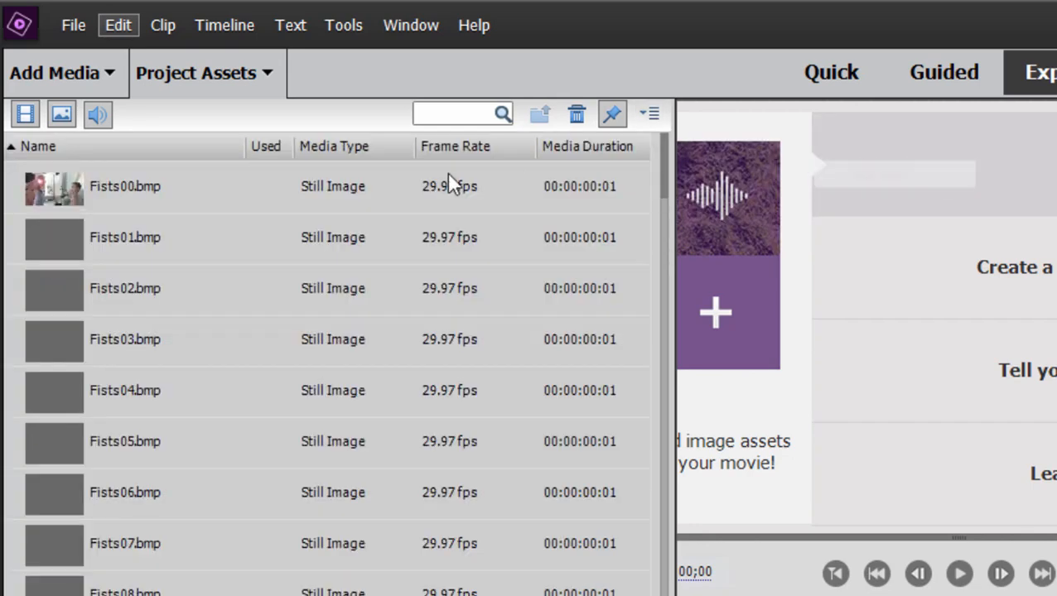
left_click(72, 146)
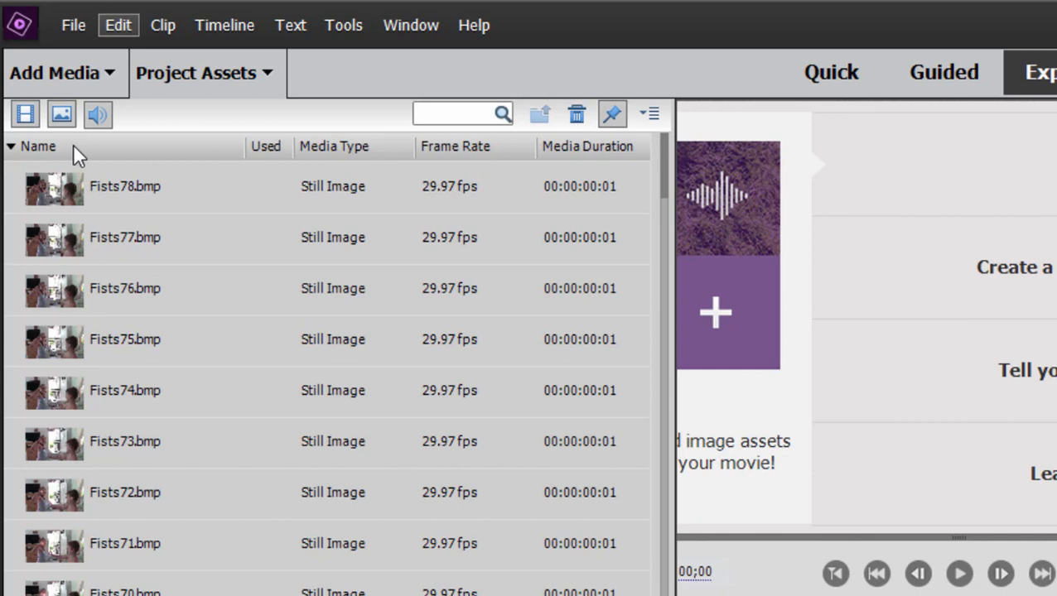
left_click(73, 146)
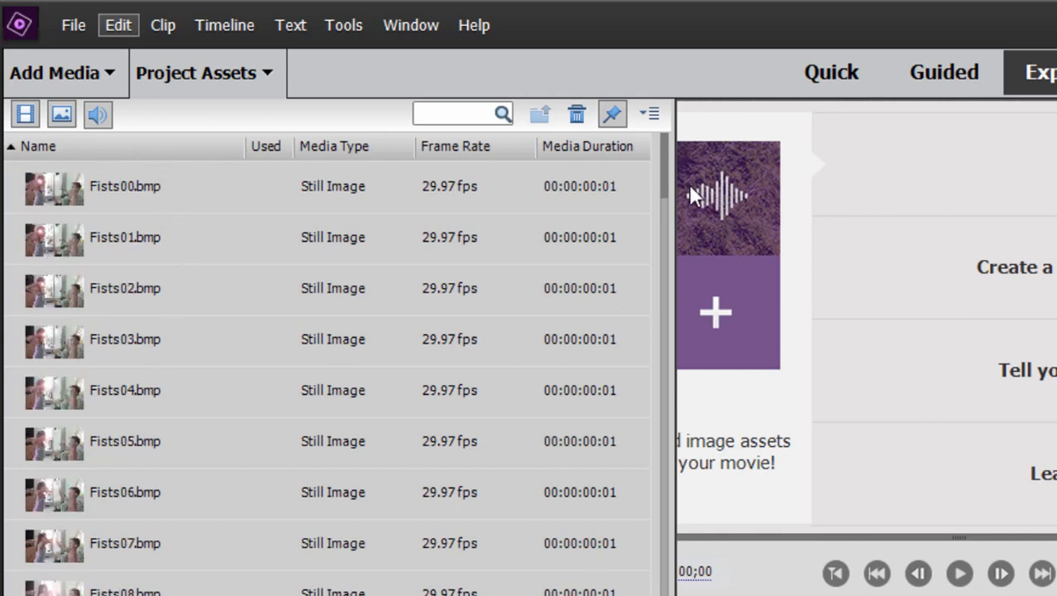
left_click_drag(669, 187, 645, 128)
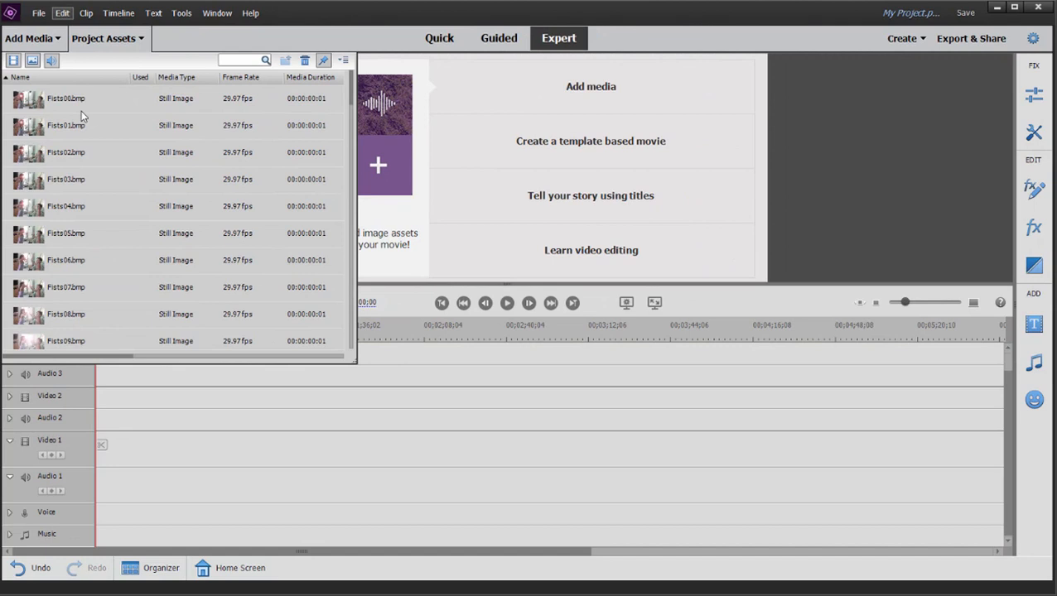
- Place all the listed Fists stills at the start of the Video 1 track, declining the SmartFix quality correction
key("ctrl+a")
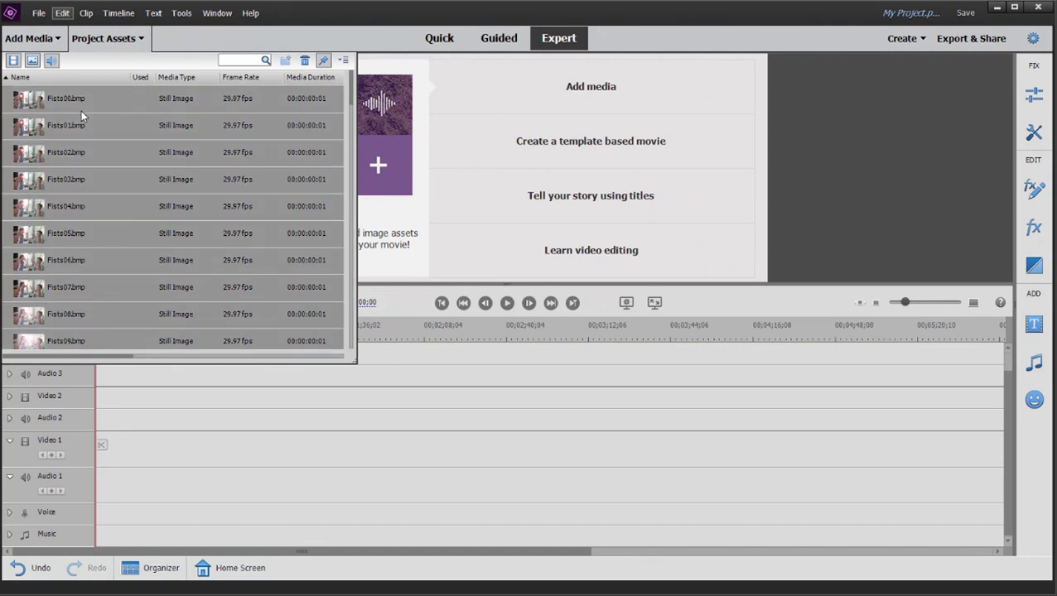
left_click_drag(89, 186, 99, 445)
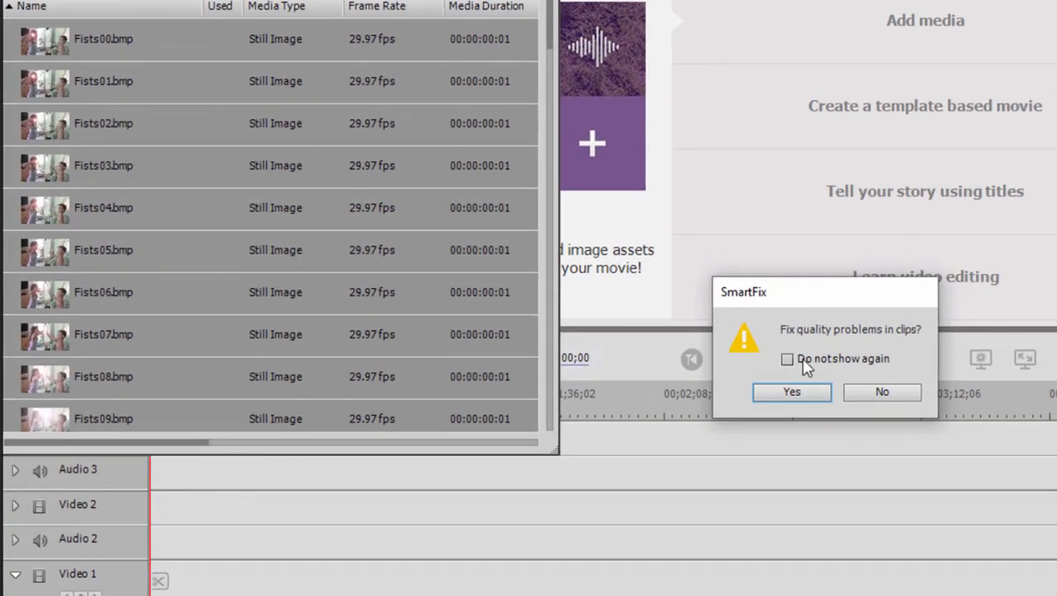
left_click(882, 393)
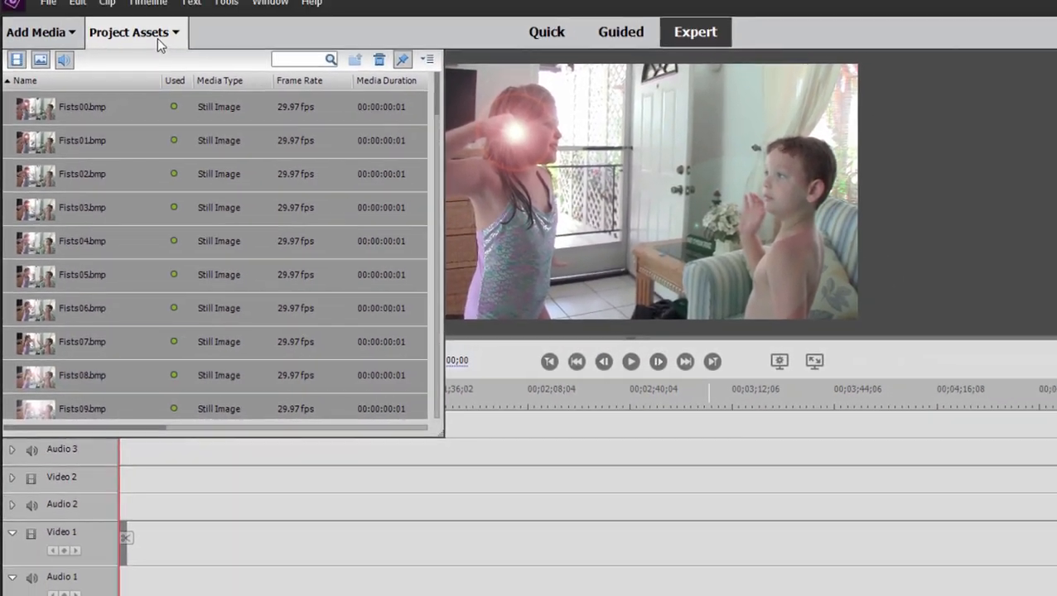
- Hide the project media and scrub through the timeline to preview the assembled still sequence
left_click(161, 43)
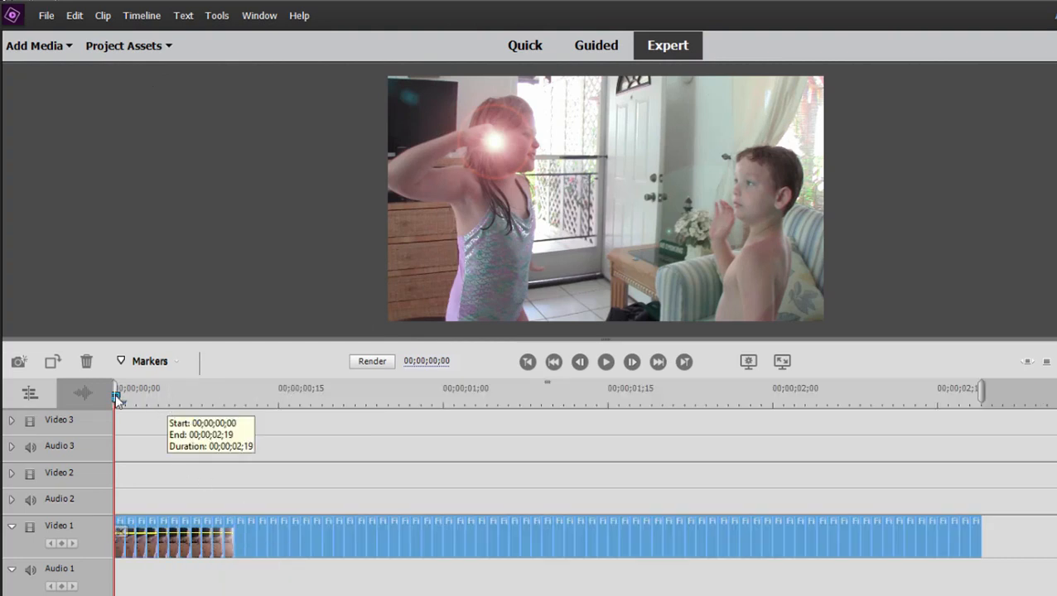
left_click_drag(119, 400, 401, 425)
left_click_drag(469, 437, 559, 441)
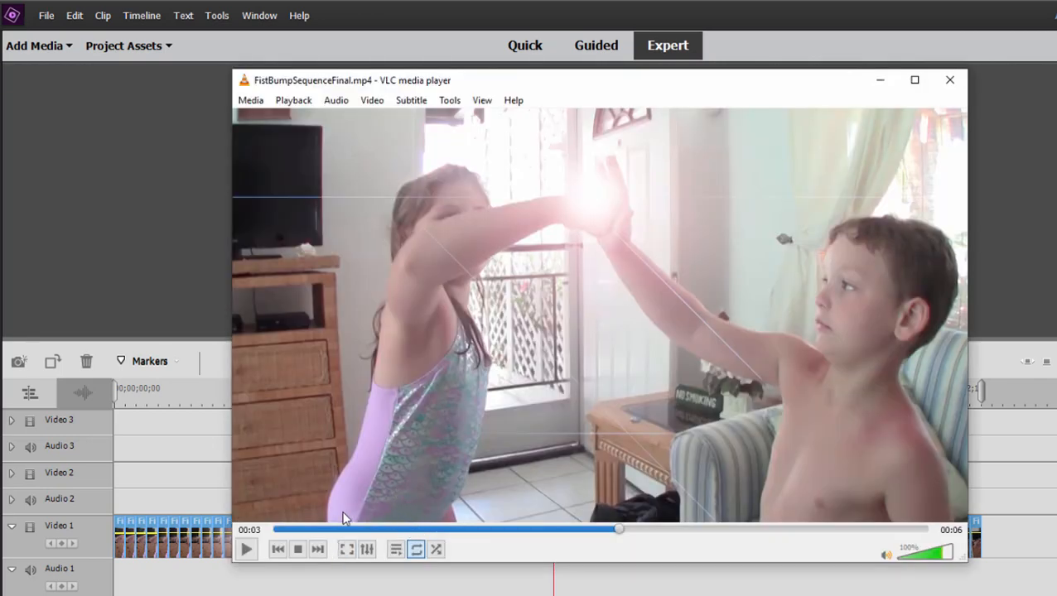
- Play FistBumpSequenceFinal.mp4 from near its beginning in VLC media player to review the finished effect, then pause it
left_click(285, 530)
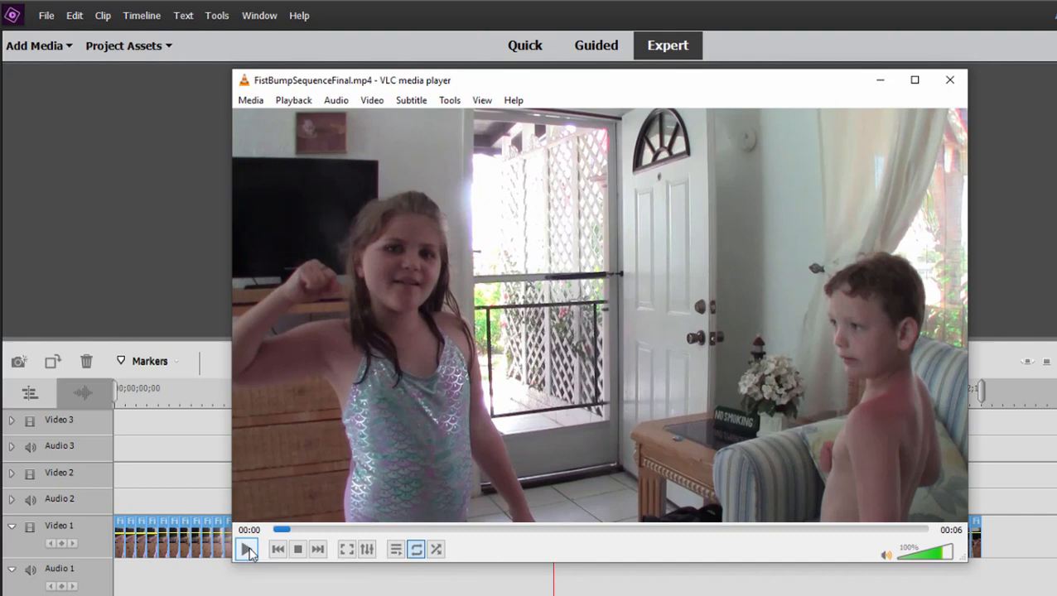
left_click(248, 550)
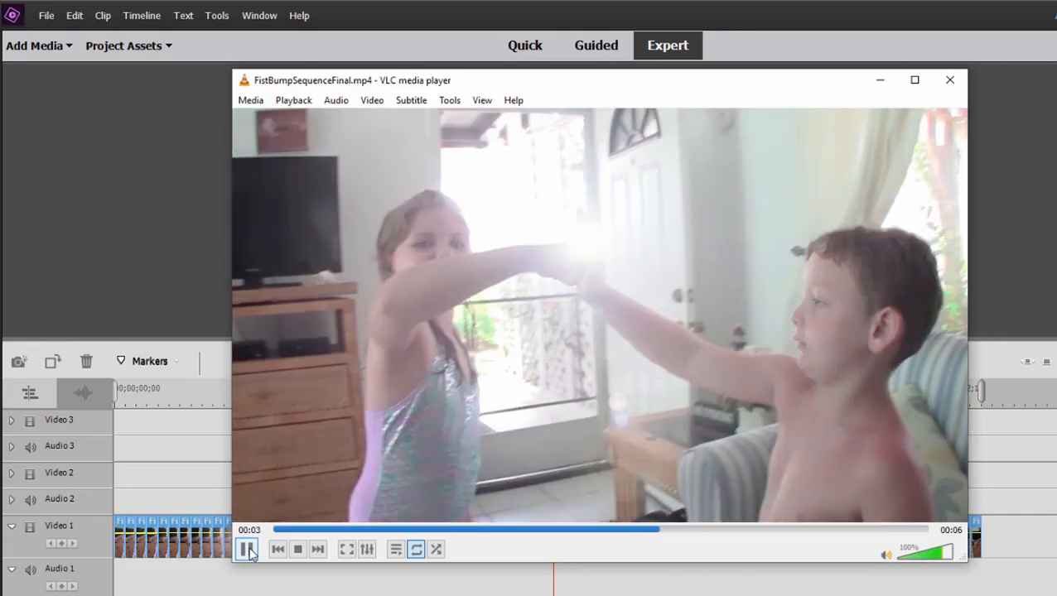
left_click(248, 550)
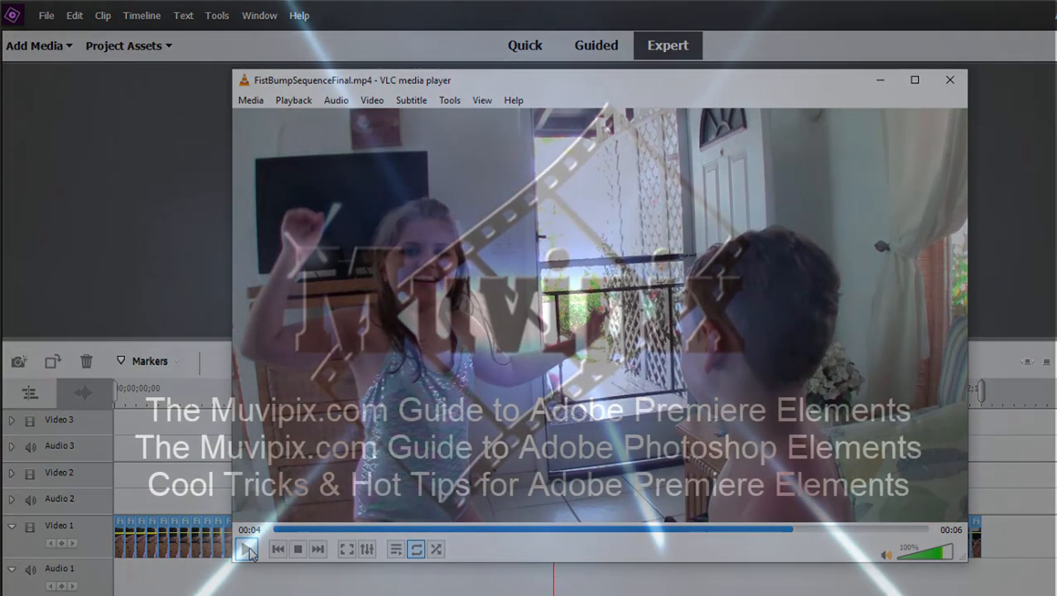